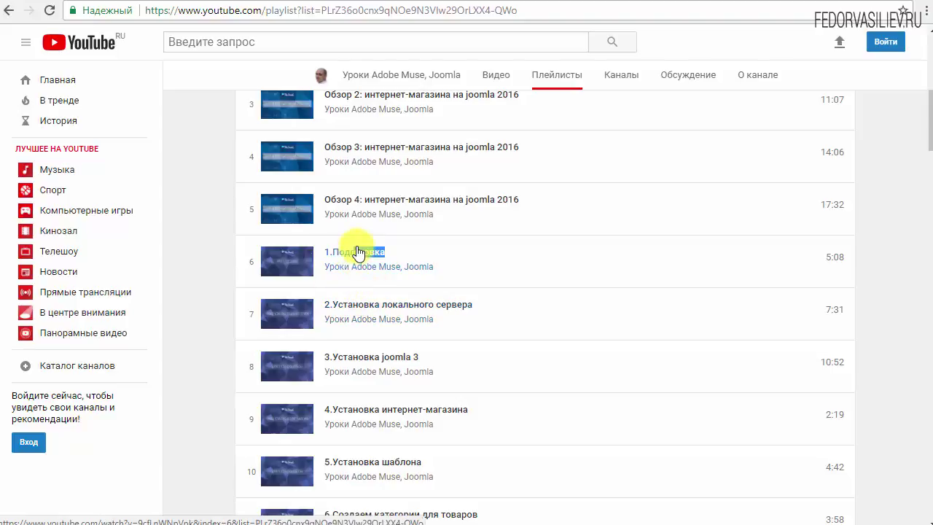
# Clear the highlighted lesson title on the Joomla online-store lessons playlist
pyautogui.click(474, 258)
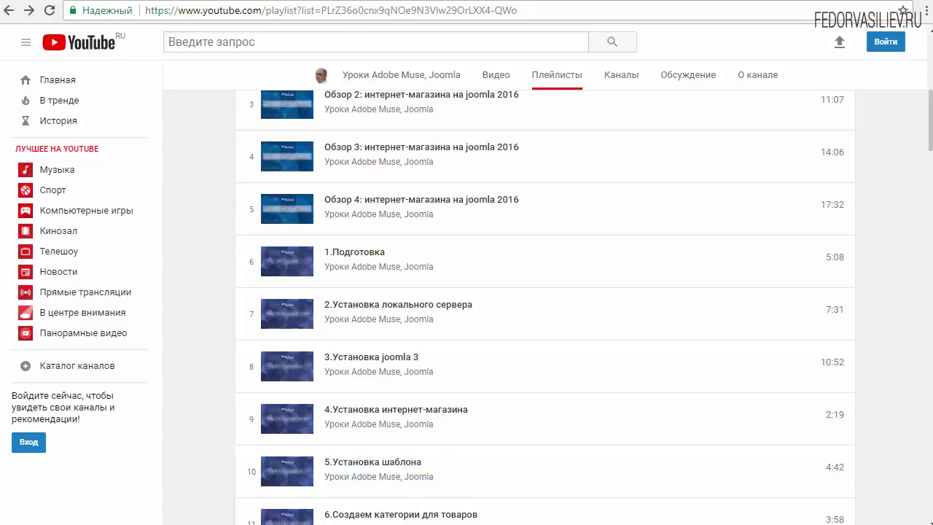
# Open Open Server's Настройки from the tray menu and show the Модули tab
pyautogui.rightClick(931, 522)
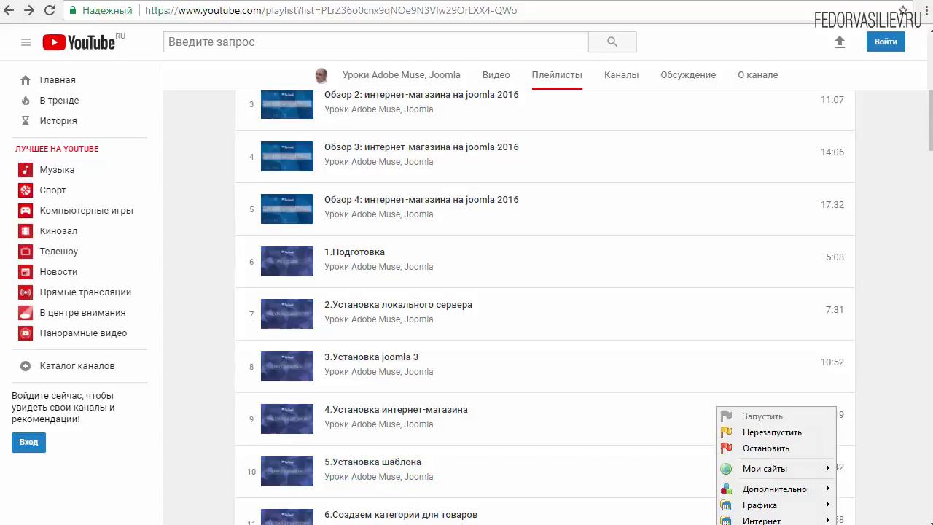
pyautogui.moveTo(759, 511)
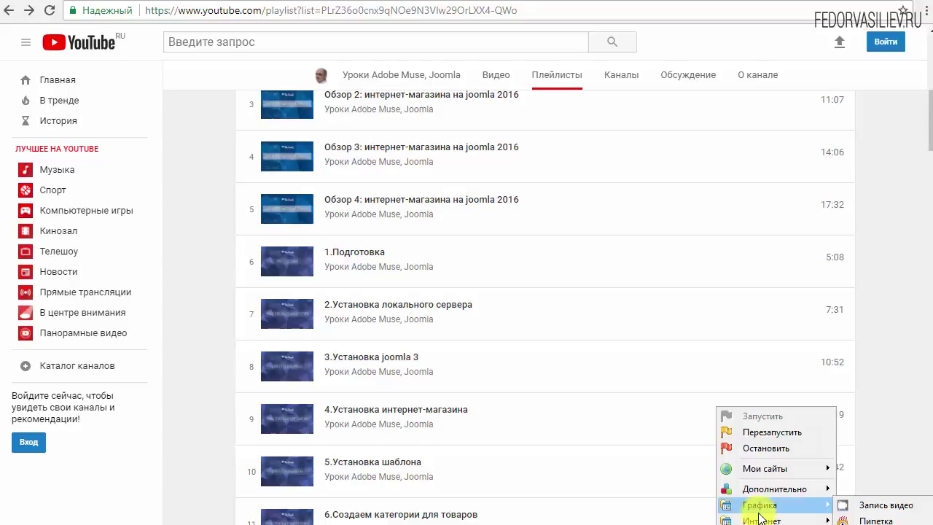
pyautogui.moveTo(752, 495)
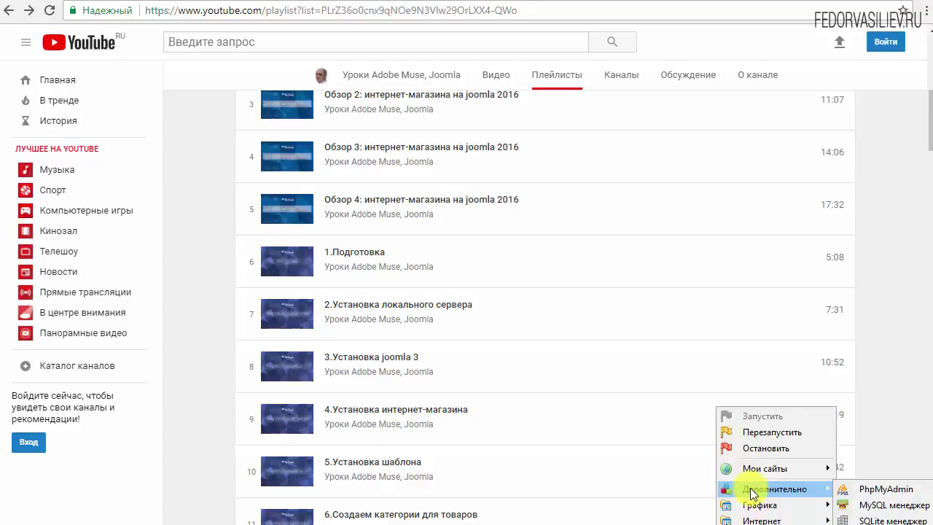
pyautogui.click(758, 522)
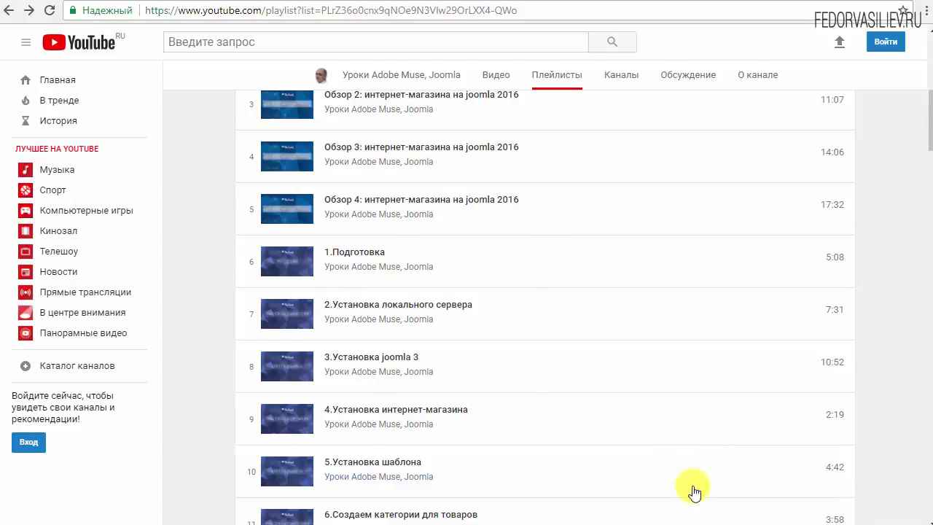
pyautogui.moveTo(153, 153); pyautogui.dragTo(355, 144)
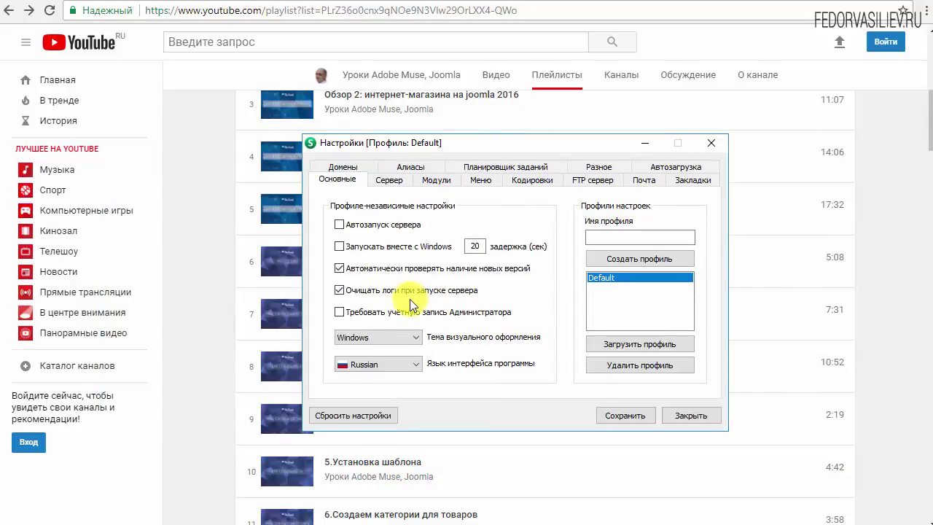
pyautogui.click(438, 182)
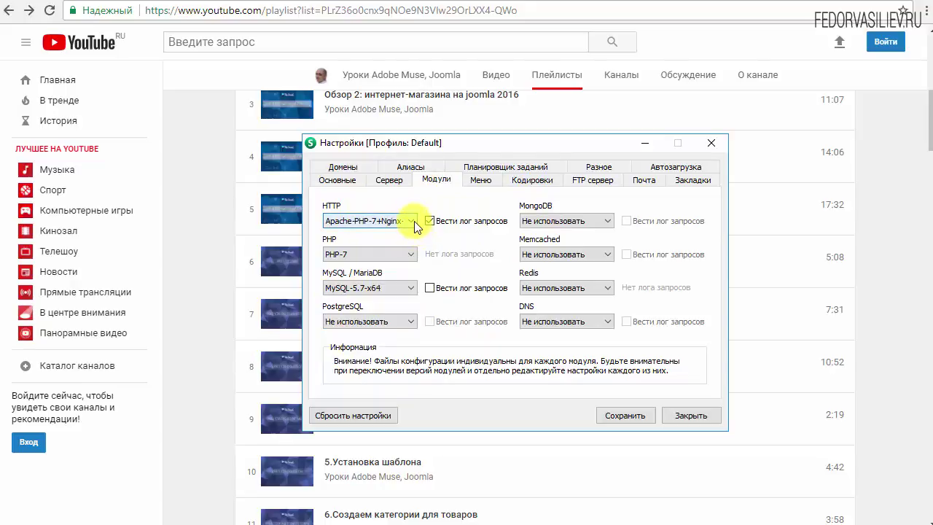
# Keep Apache-PHP-7+Nginx-1.9, PHP-7 and MySQL-5.7-x64 as modules and close settings unchanged
pyautogui.click(360, 221)
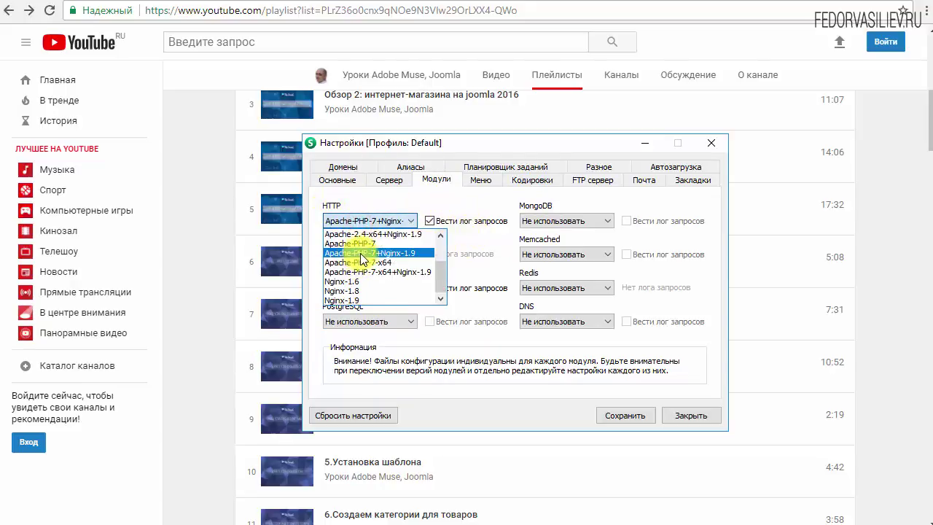
pyautogui.click(444, 205)
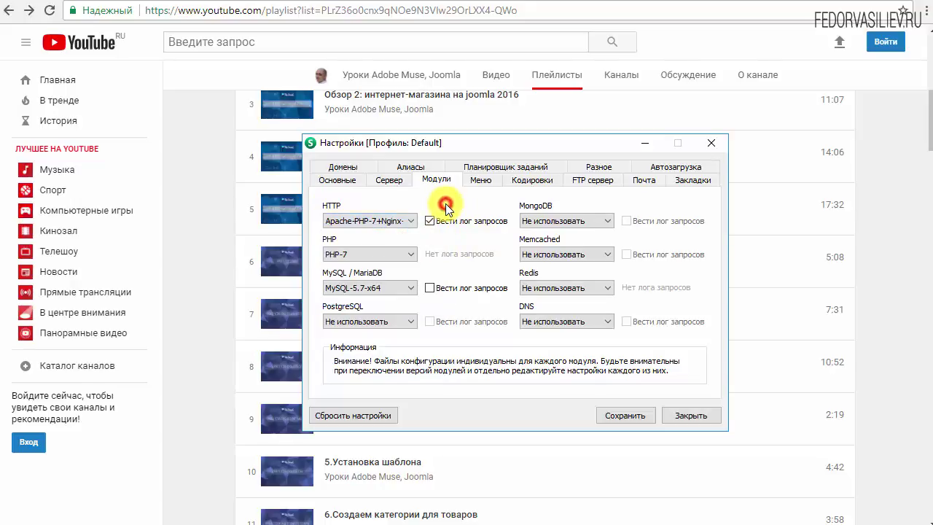
pyautogui.click(330, 255)
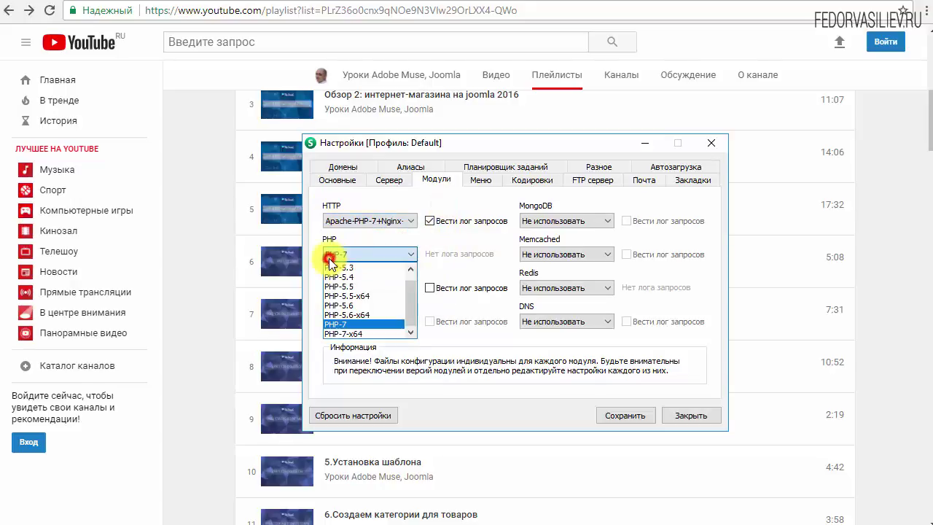
pyautogui.click(447, 246)
pyautogui.click(377, 290)
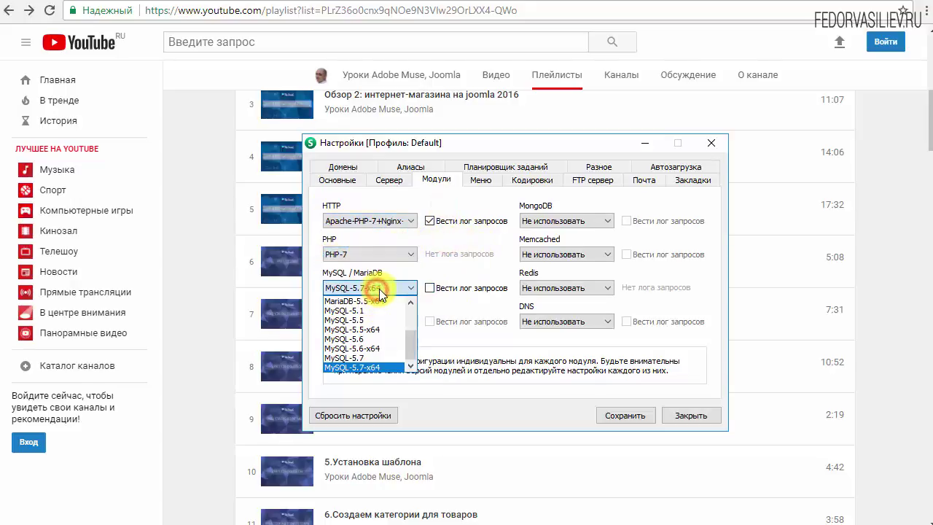
pyautogui.click(442, 277)
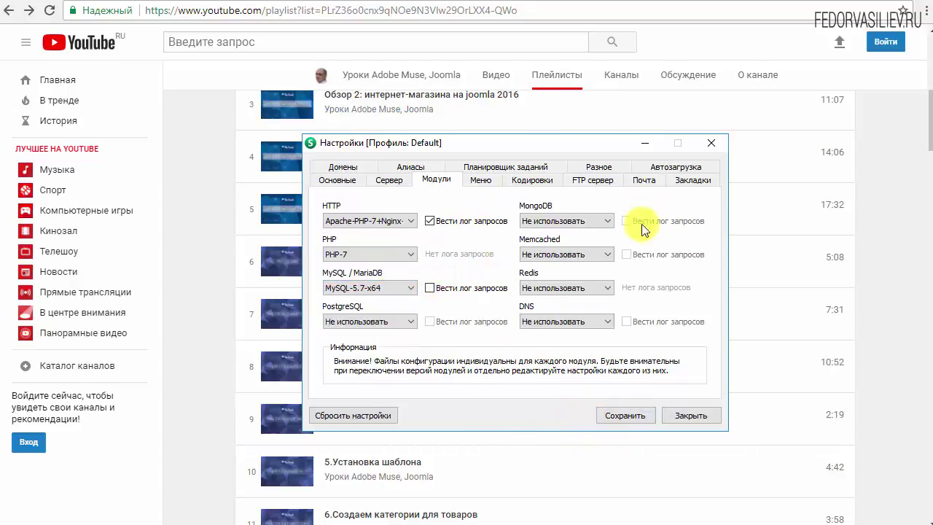
pyautogui.click(709, 144)
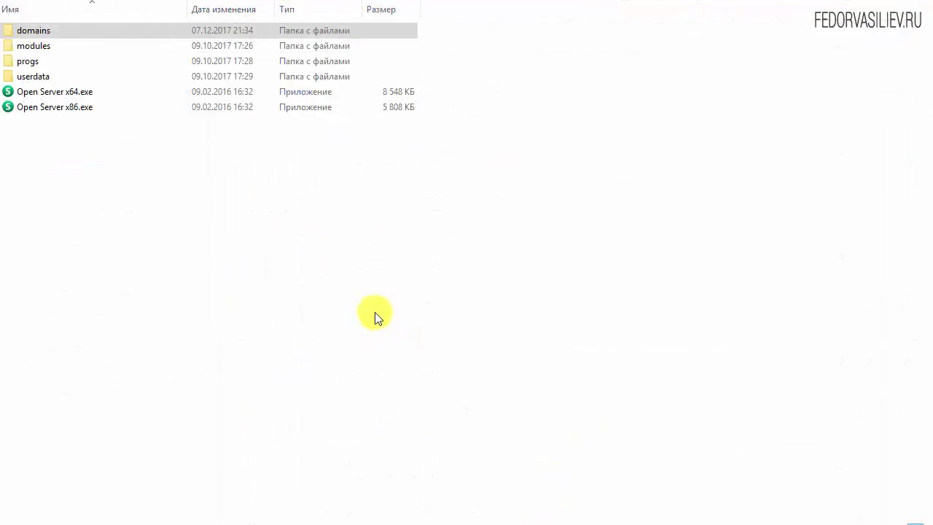
# Open the domains folder and create a new folder there
pyautogui.click(30, 33)
pyautogui.doubleClick(36, 32)
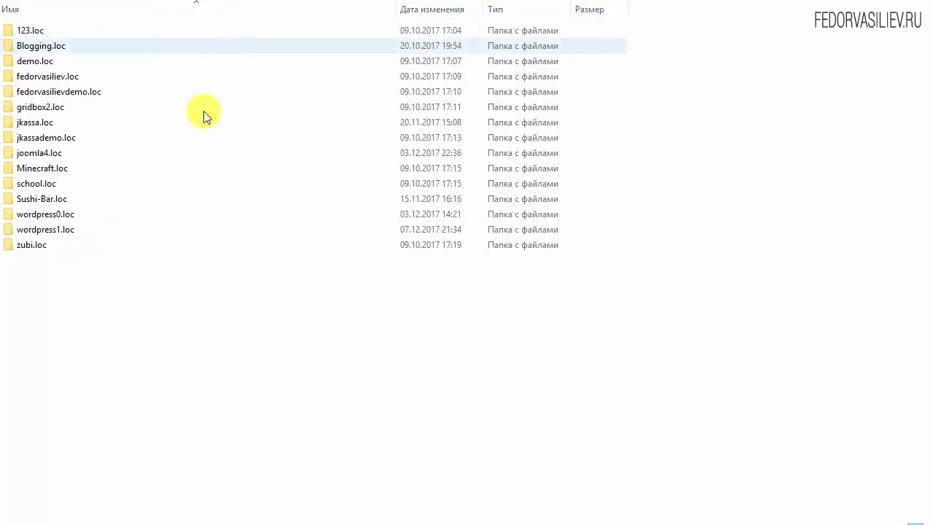
pyautogui.hotkey('ctrl', 'shift', 'n')
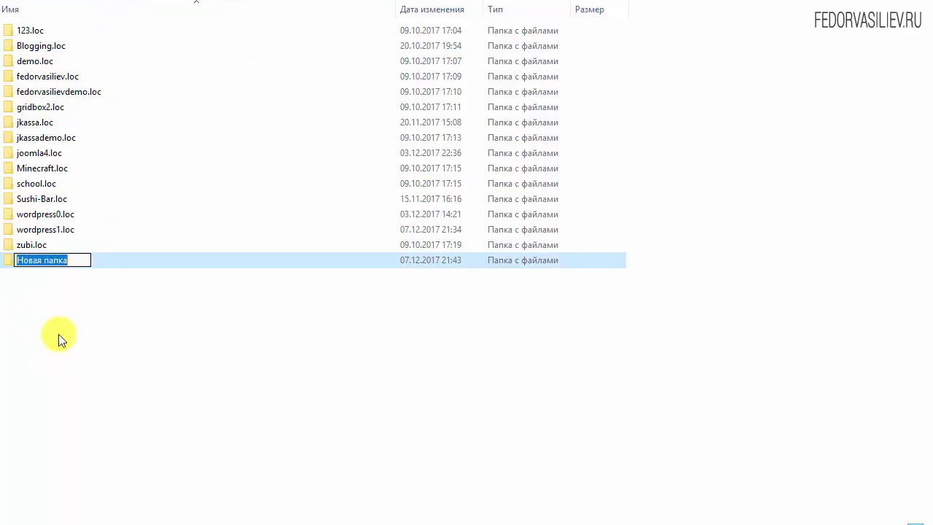
pyautogui.click(32, 272)
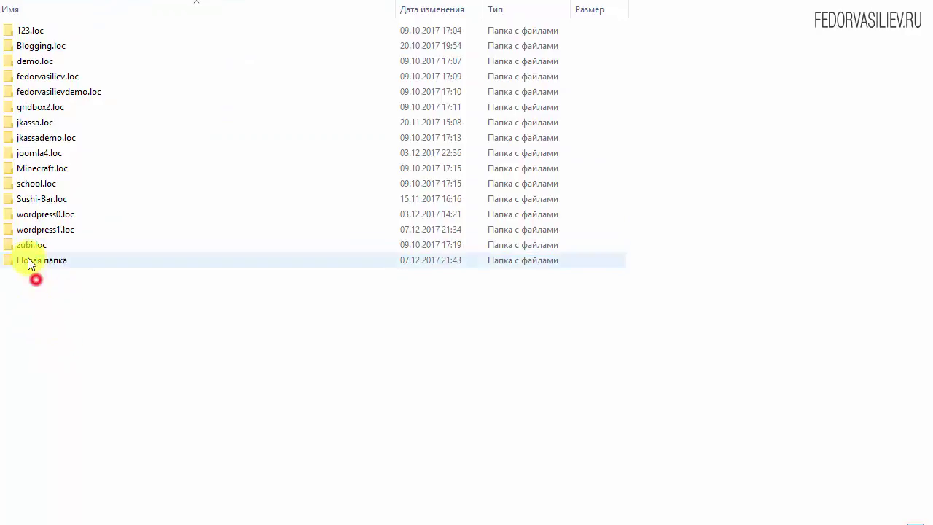
# Paste the wordpress-4.9.1-ru_RU.zip archive into the wordpress1.loc folder
pyautogui.click(37, 234)
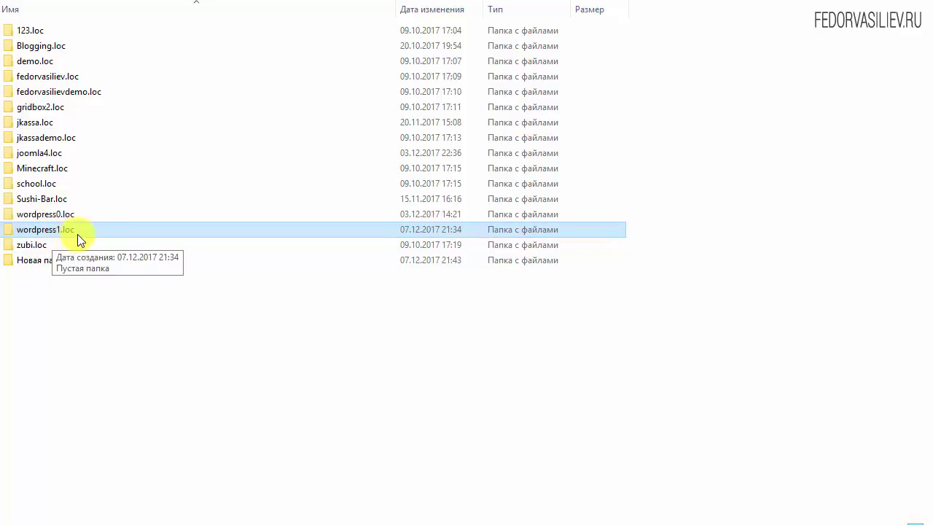
pyautogui.doubleClick(33, 231)
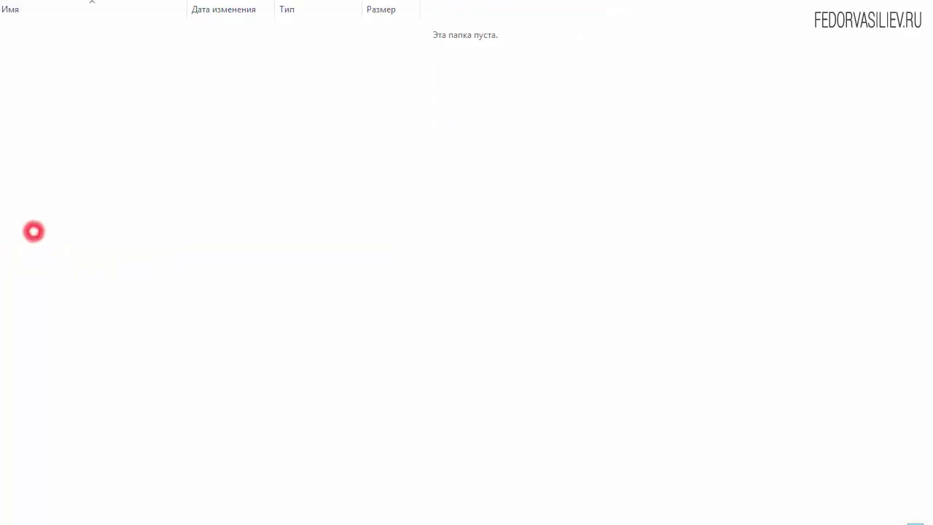
pyautogui.hotkey('ctrl', 'v')
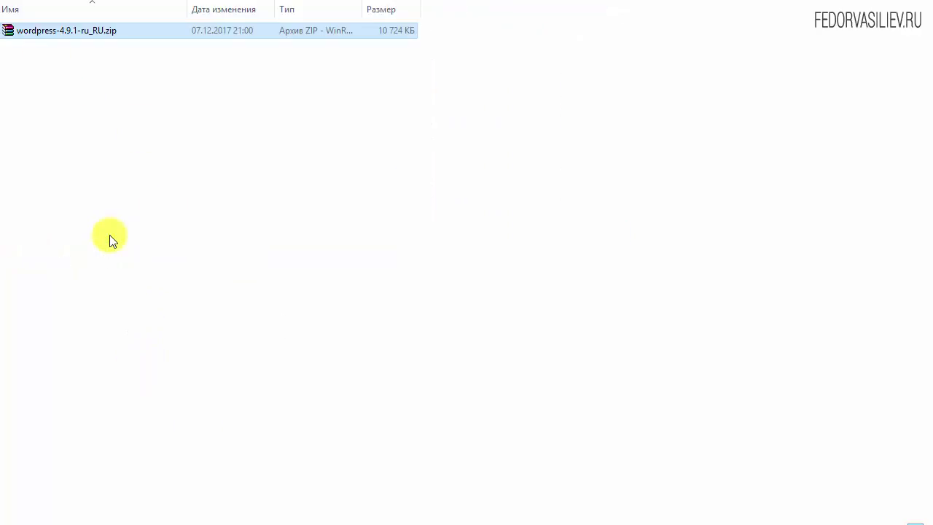
# Extract the WordPress zip into wordpress1.loc with Извлечь в текущую папку and delete the archive
pyautogui.rightClick(47, 27)
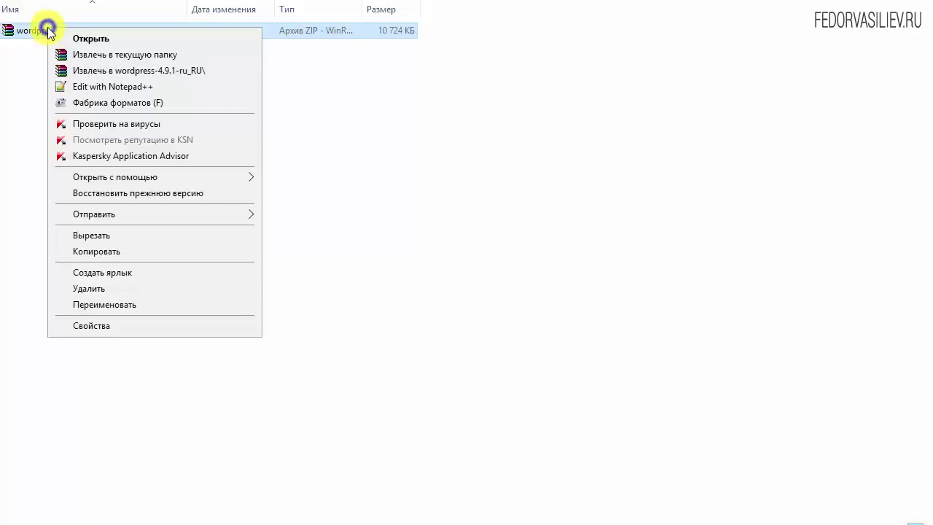
pyautogui.click(88, 56)
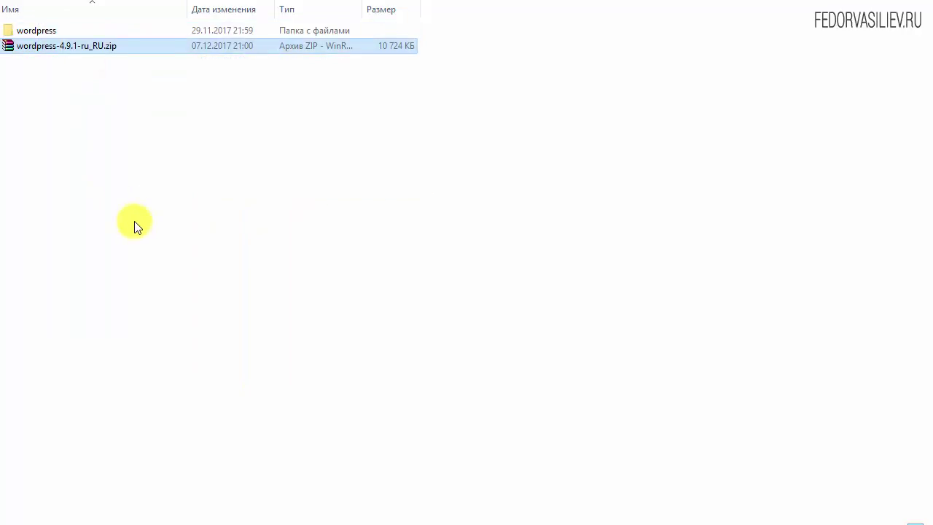
pyautogui.press('Delete')
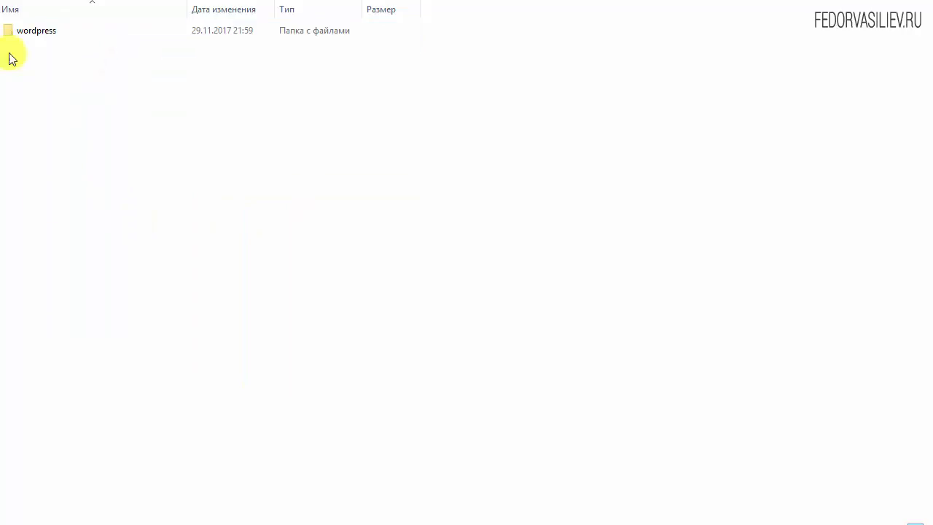
# Move all files from the wordpress subfolder up into wordpress1.loc and delete the empty subfolder
pyautogui.doubleClick(25, 30)
pyautogui.moveTo(123, 355); pyautogui.dragTo(17, 34)
pyautogui.rightClick(20, 30)
pyautogui.click(46, 223)
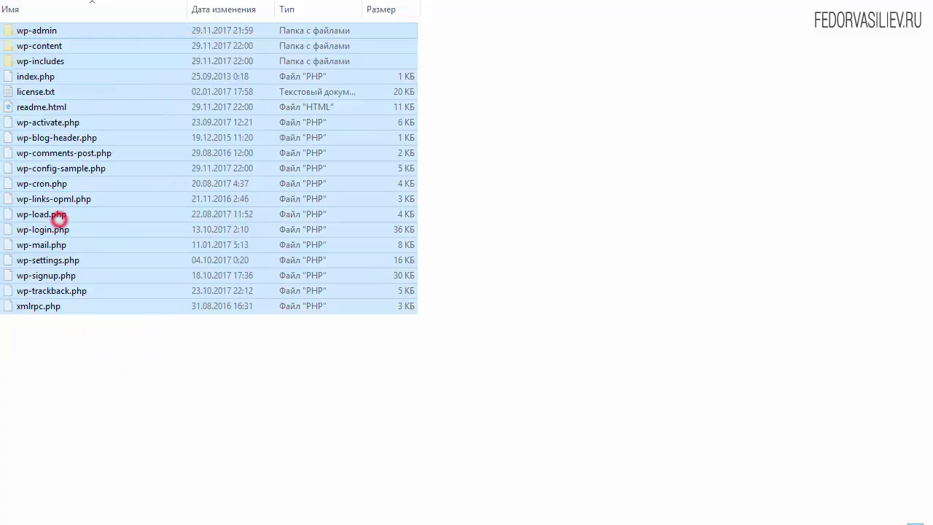
pyautogui.hotkey('alt', 'Up')
pyautogui.rightClick(77, 90)
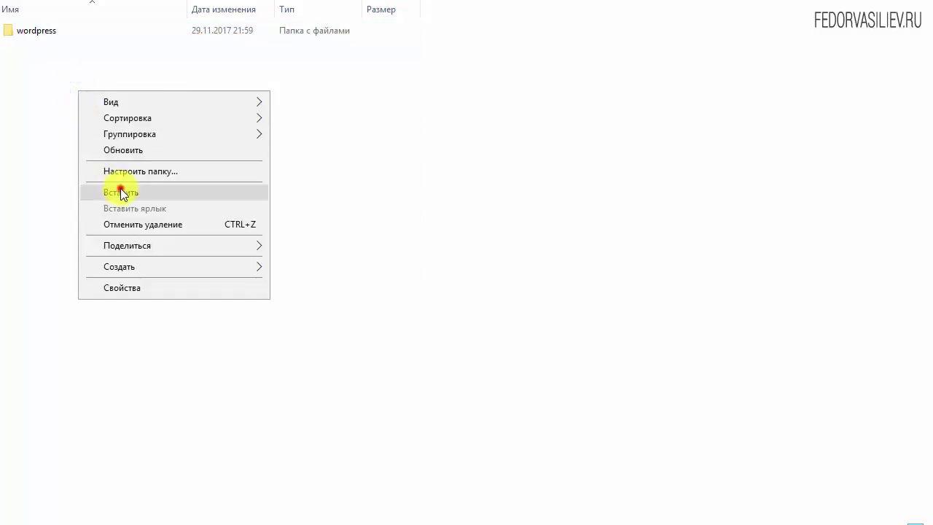
pyautogui.click(118, 189)
pyautogui.click(46, 32)
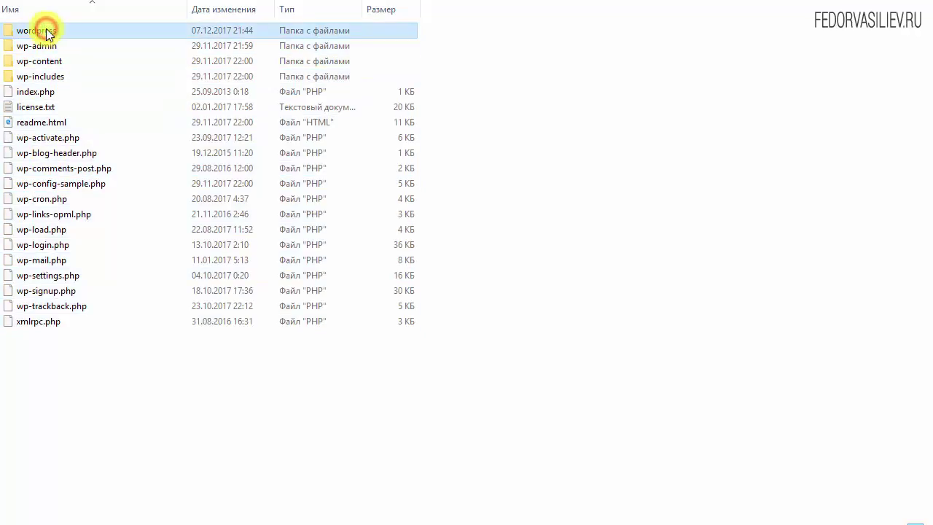
pyautogui.press('Delete')
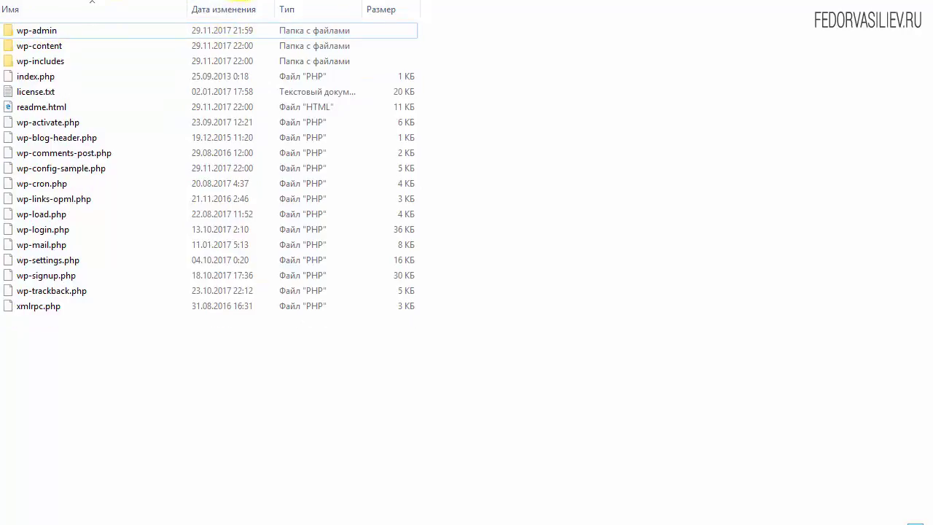
pyautogui.hotkey('alt', 'Up')
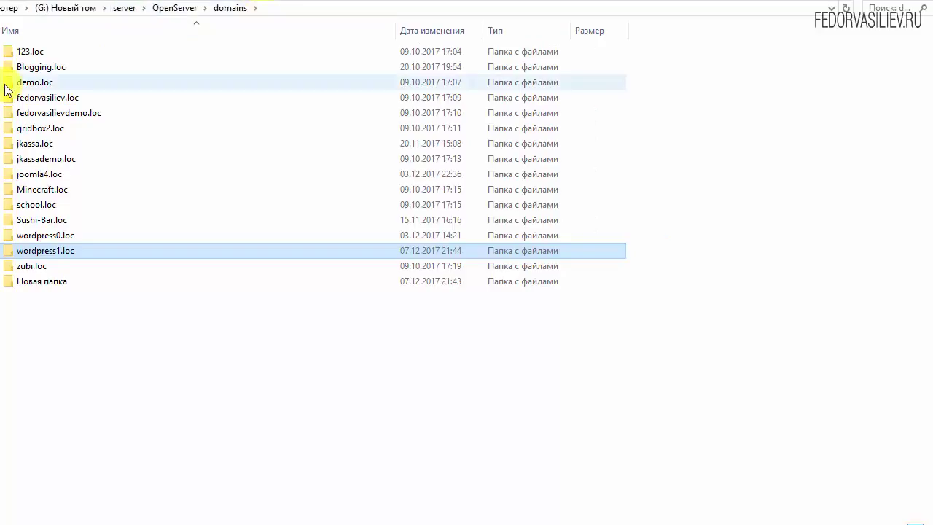
# Navigate from the OpenServer folder through domains back into wordpress1.loc
pyautogui.click(169, 8)
pyautogui.doubleClick(35, 51)
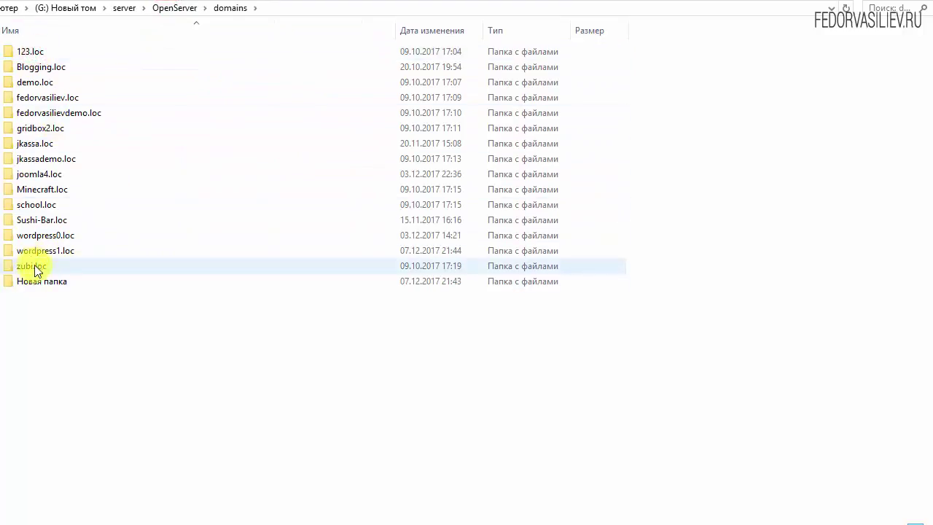
pyautogui.click(40, 251)
pyautogui.doubleClick(69, 252)
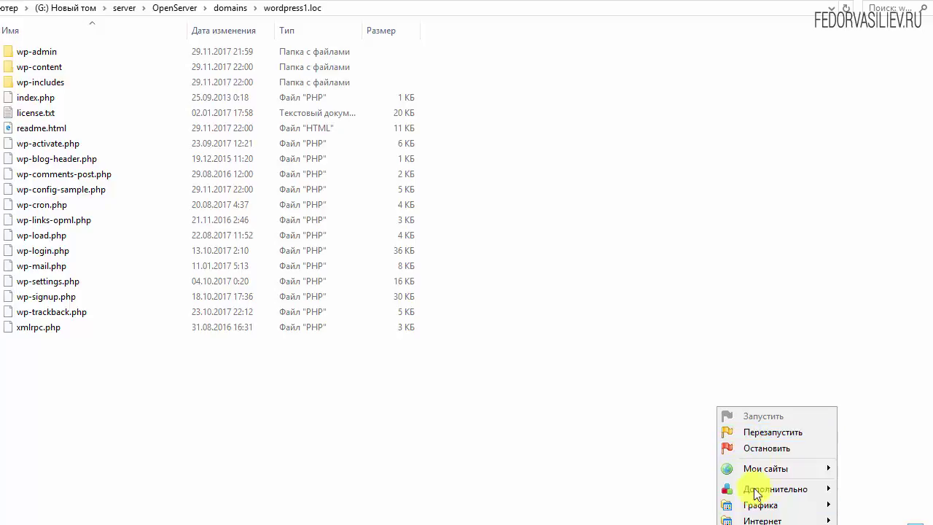
# Restart Open Server and open wordpress1.loc from the Мои сайты list
pyautogui.click(764, 433)
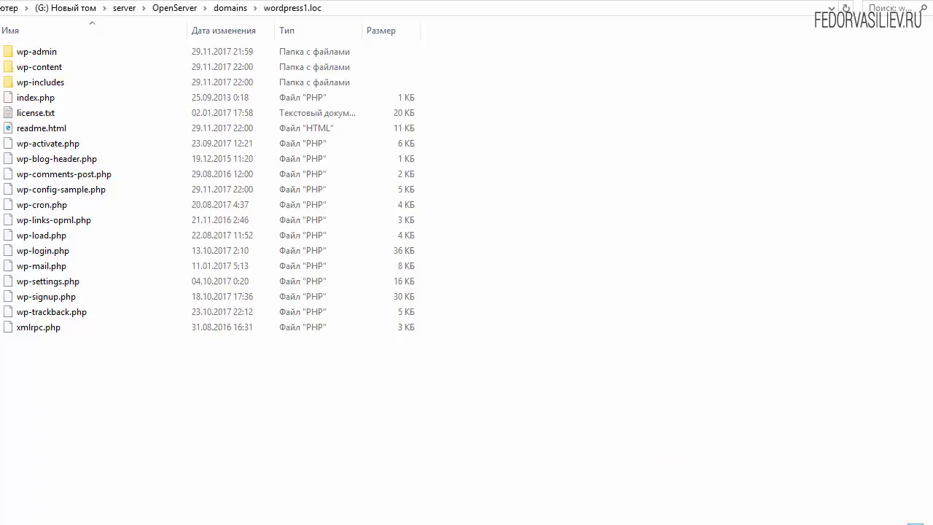
pyautogui.moveTo(753, 472)
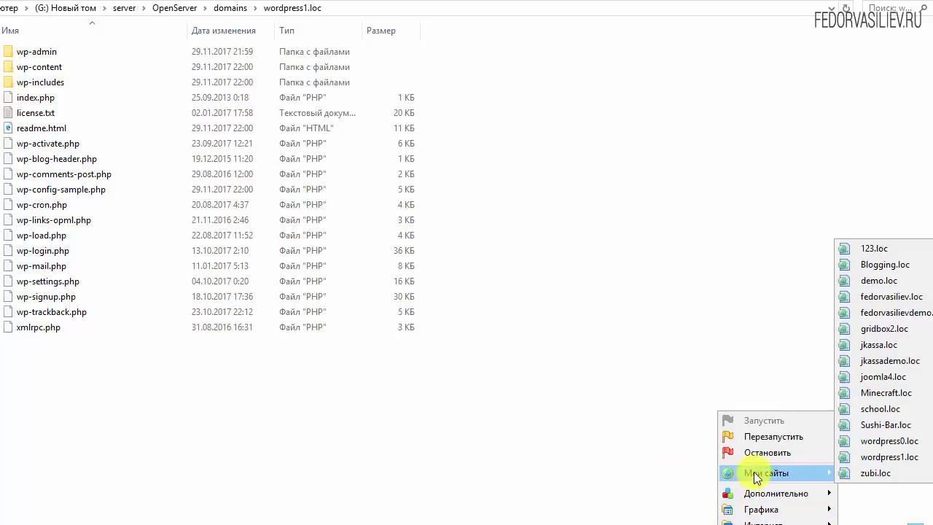
pyautogui.click(887, 459)
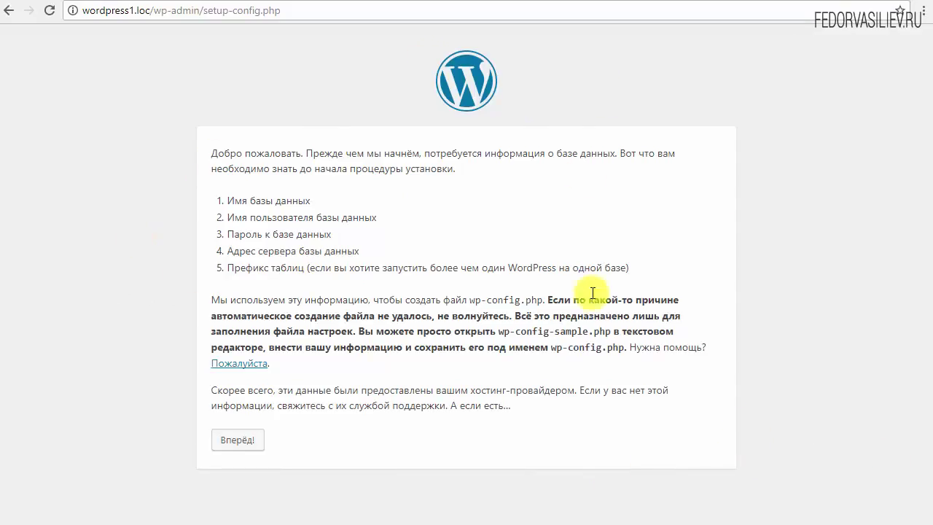
# Review the setup-config.php address and required database details, then continue with Вперёд
pyautogui.moveTo(146, 10); pyautogui.dragTo(66, 14)
pyautogui.click(135, 10)
pyautogui.moveTo(152, 10); pyautogui.dragTo(202, 10)
pyautogui.click(196, 11)
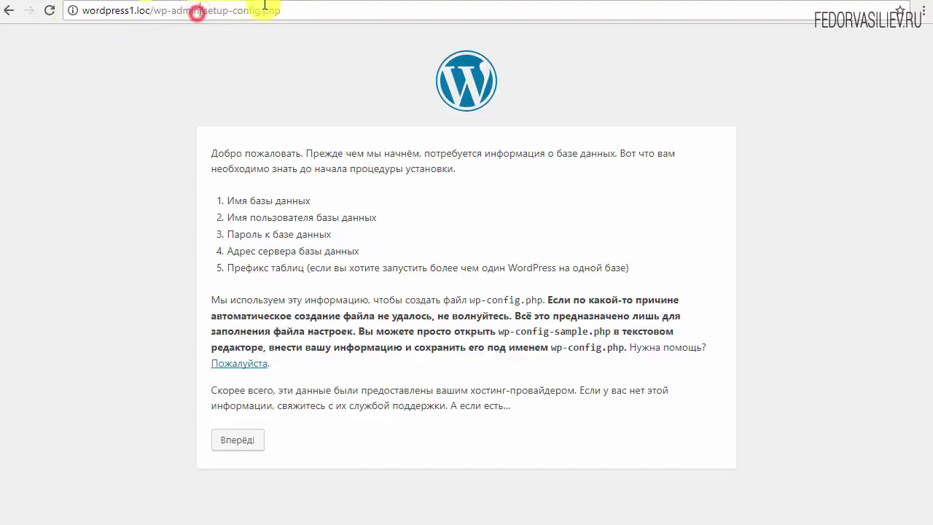
pyautogui.moveTo(298, 9); pyautogui.dragTo(177, 14)
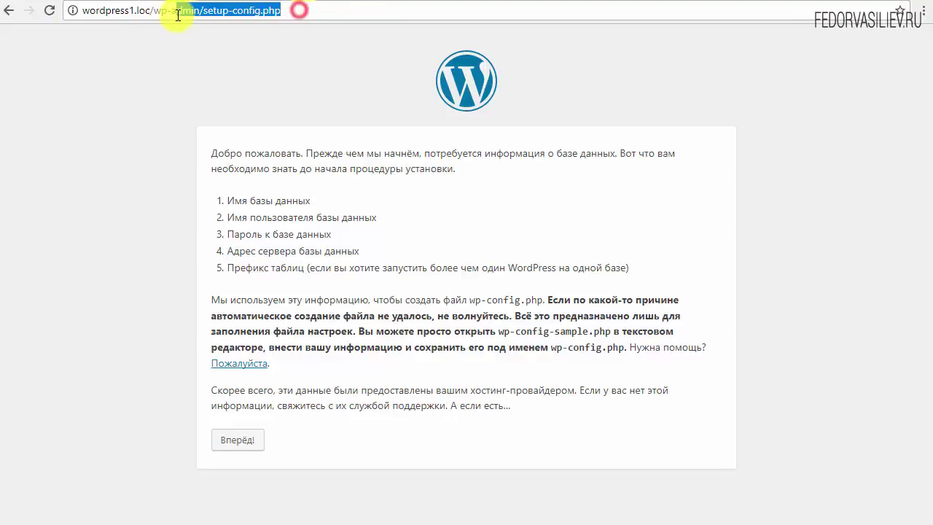
pyautogui.click(323, 87)
pyautogui.moveTo(239, 183); pyautogui.dragTo(294, 316)
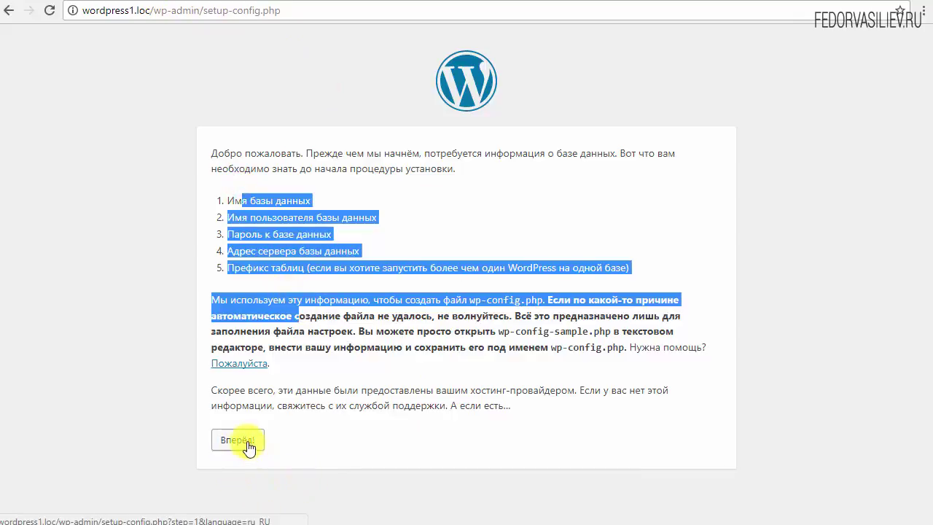
pyautogui.click(247, 447)
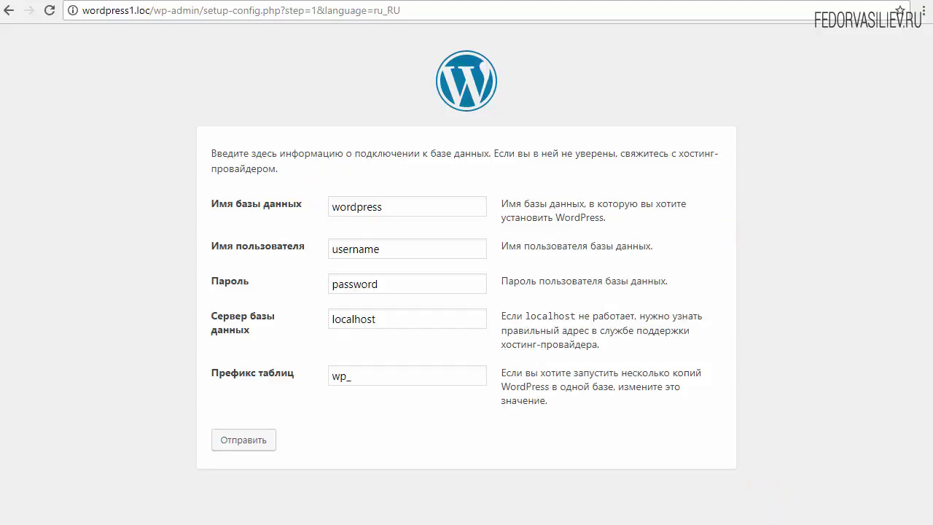
# Open phpMyAdmin from Open Server's Дополнительно submenu
pyautogui.click(758, 524)
pyautogui.moveTo(760, 494)
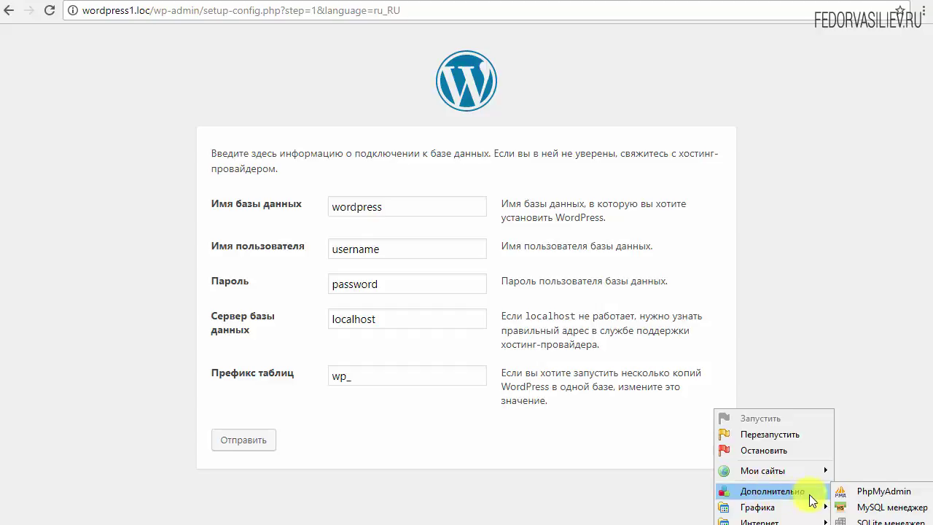
pyautogui.click(888, 493)
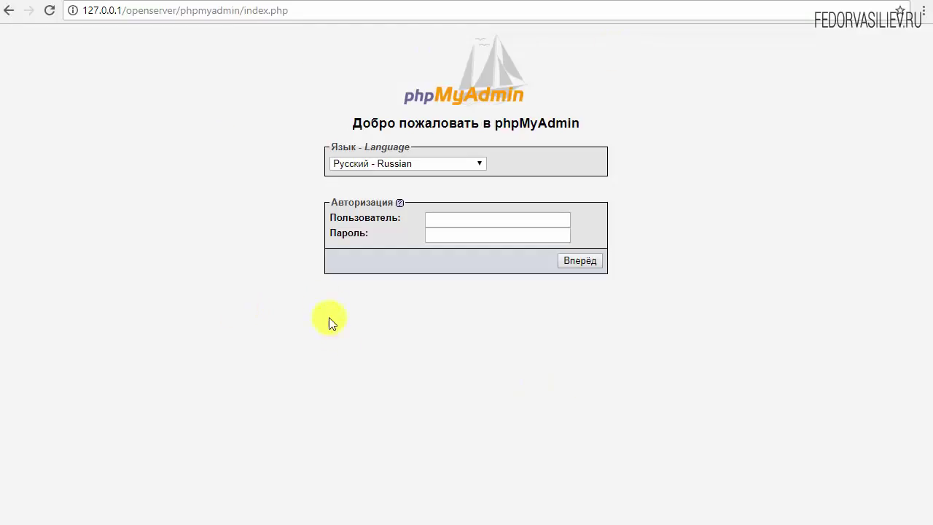
# Log into phpMyAdmin with the root user
pyautogui.click(459, 218)
pyautogui.click(454, 238)
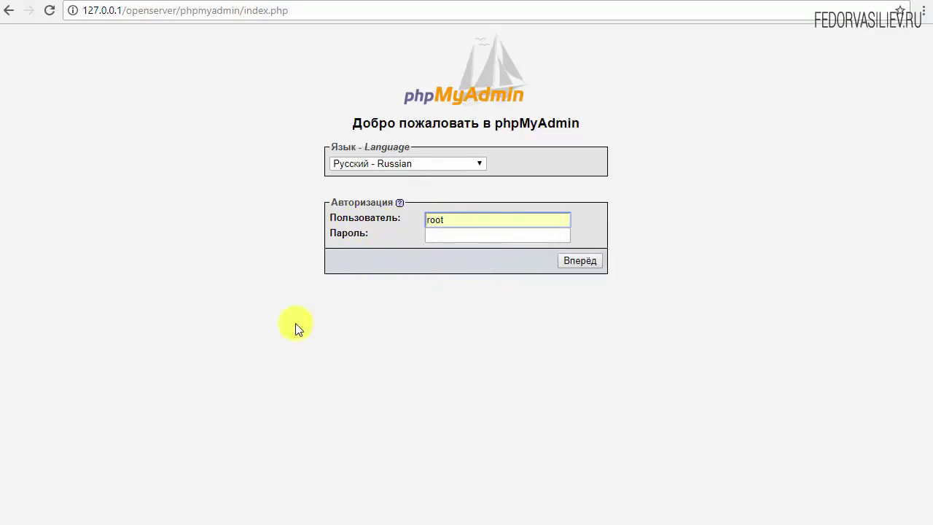
pyautogui.click(570, 264)
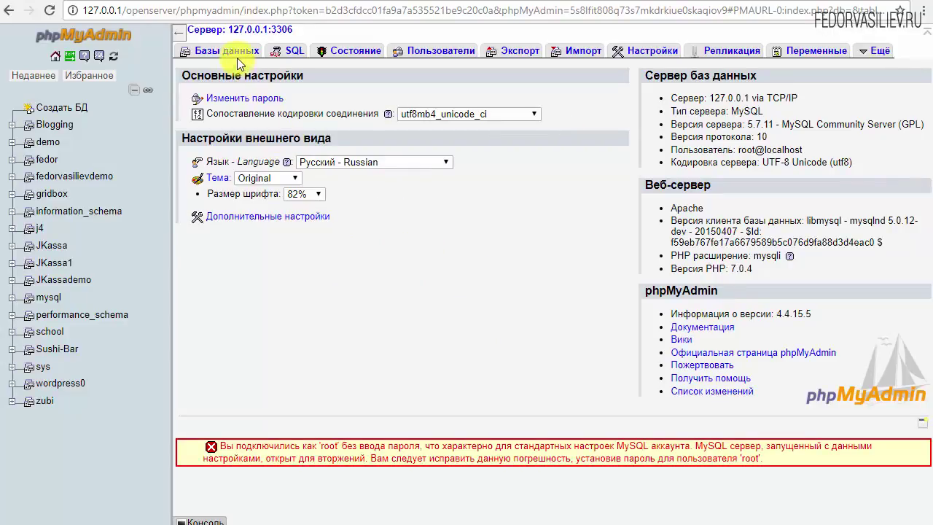
# Create a new database named wordpress1 on the Базы данных page
pyautogui.click(237, 54)
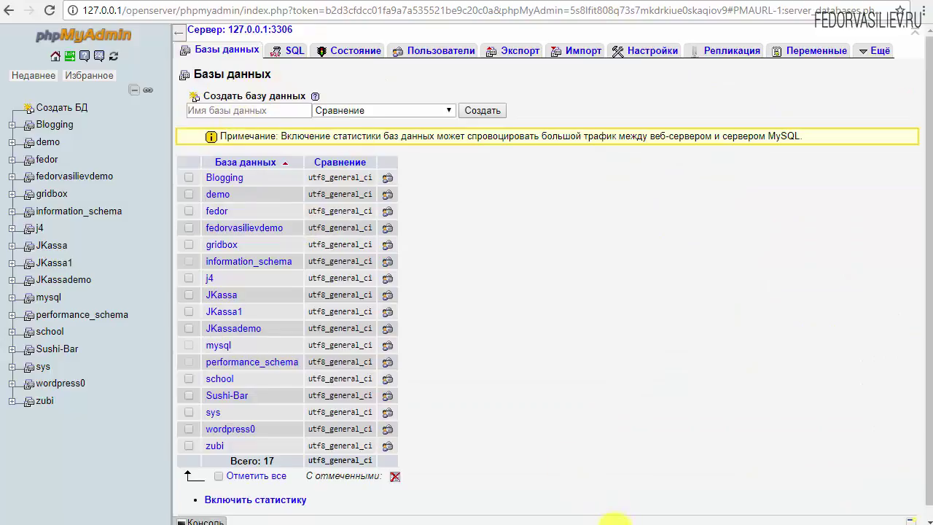
pyautogui.rightClick(228, 110)
pyautogui.click(260, 203)
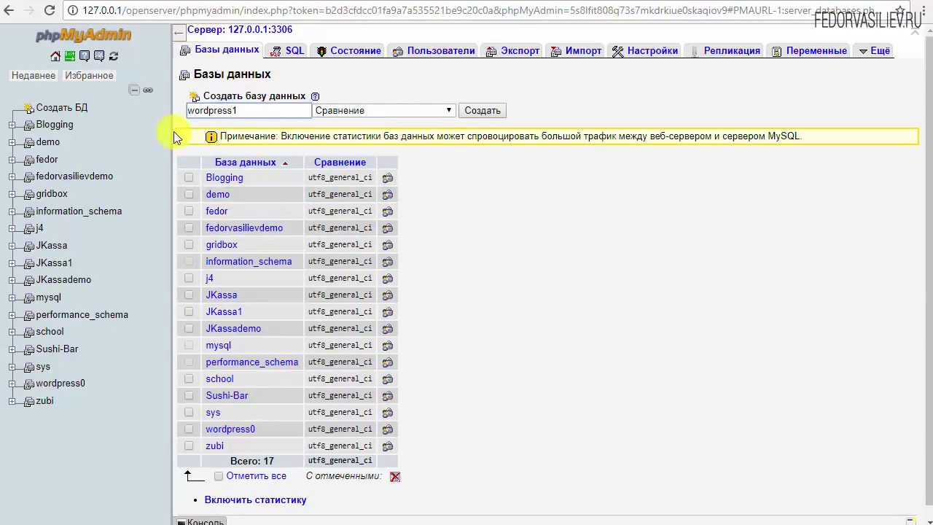
pyautogui.click(475, 110)
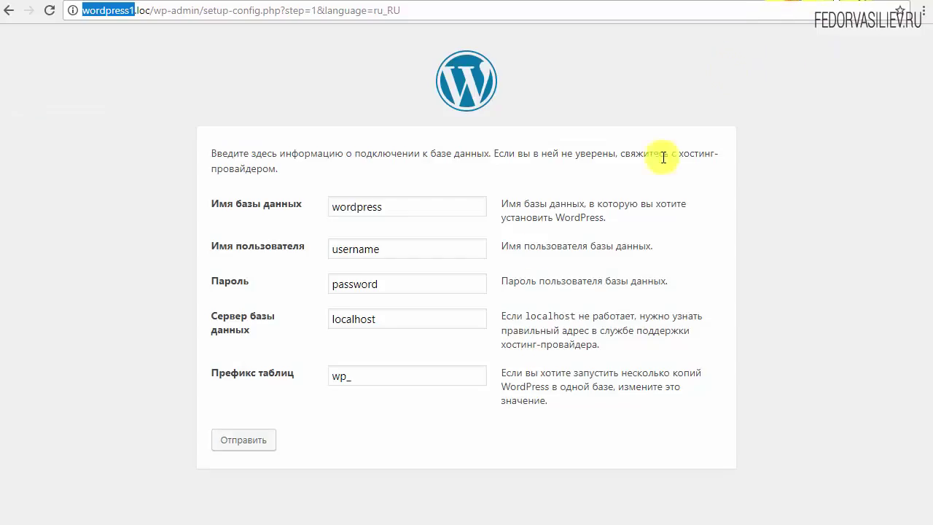
# Set the database name to wordpress1 and the username to root
pyautogui.doubleClick(419, 206)
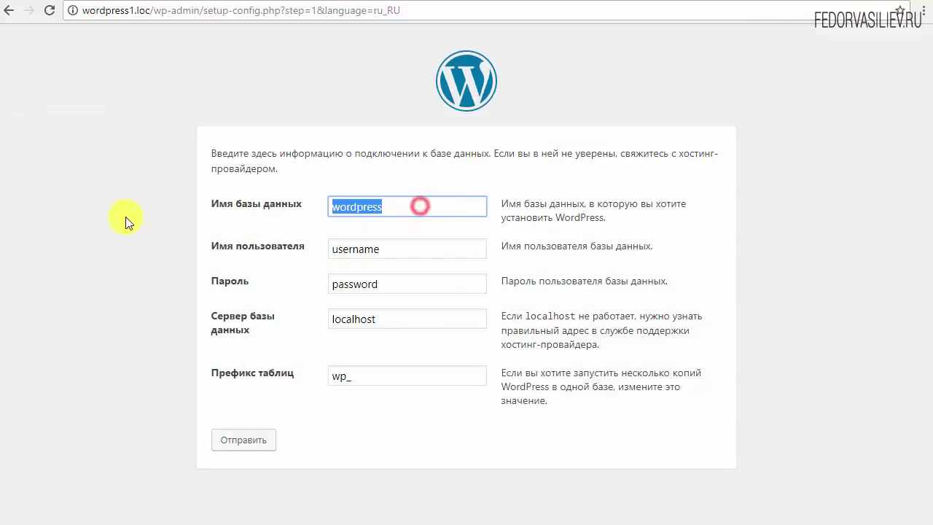
pyautogui.press('BackSpace')
pyautogui.write('wordpress1')
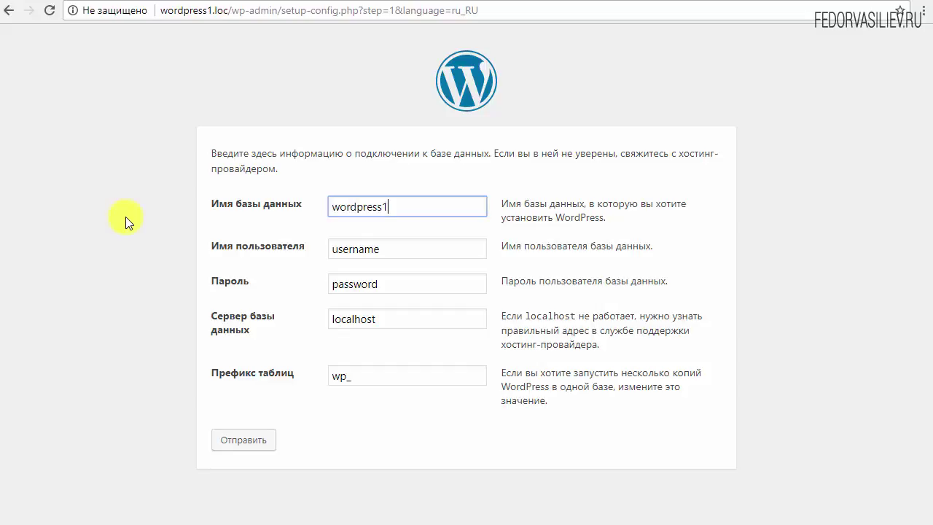
pyautogui.click(125, 222)
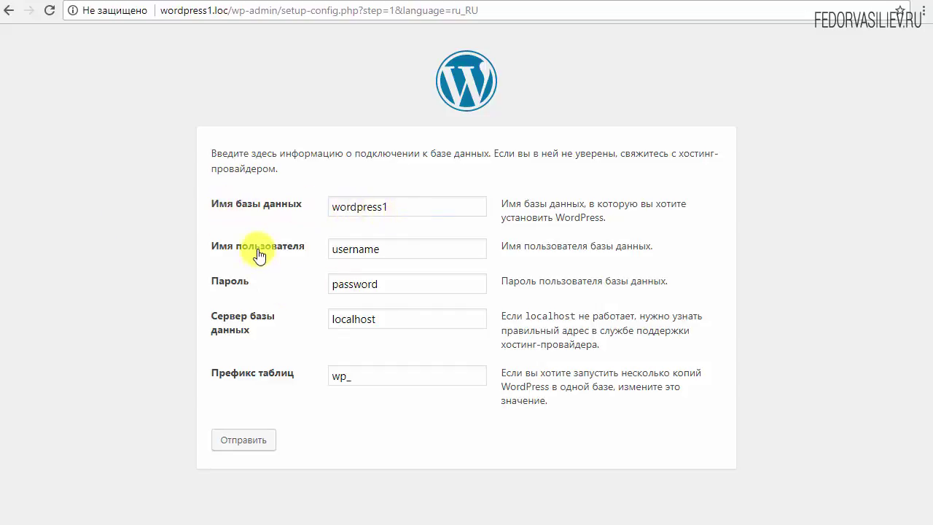
pyautogui.click(406, 252)
pyautogui.hotkey('ctrl', 'a')
pyautogui.press('BackSpace')
pyautogui.click(388, 244)
pyautogui.write('root')
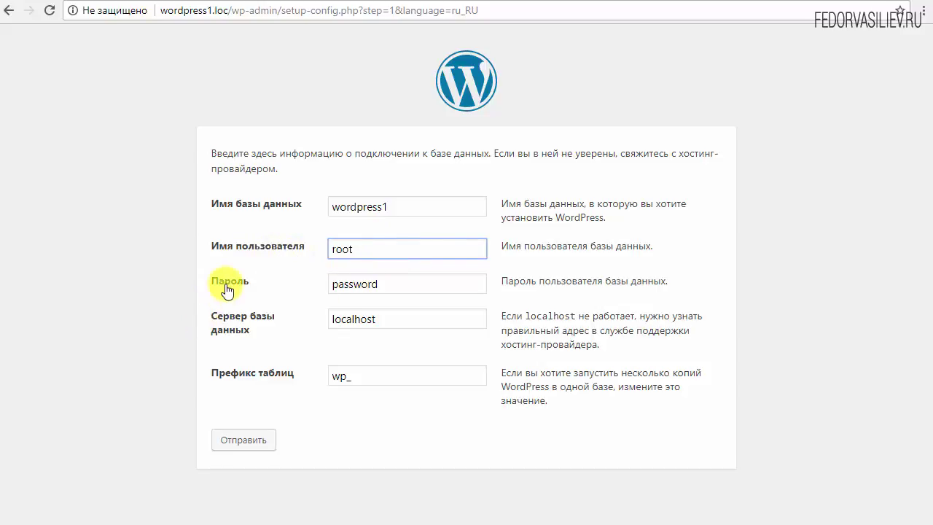
# Leave the password blank, keep localhost and wp_ prefix, and submit the details
pyautogui.doubleClick(386, 284)
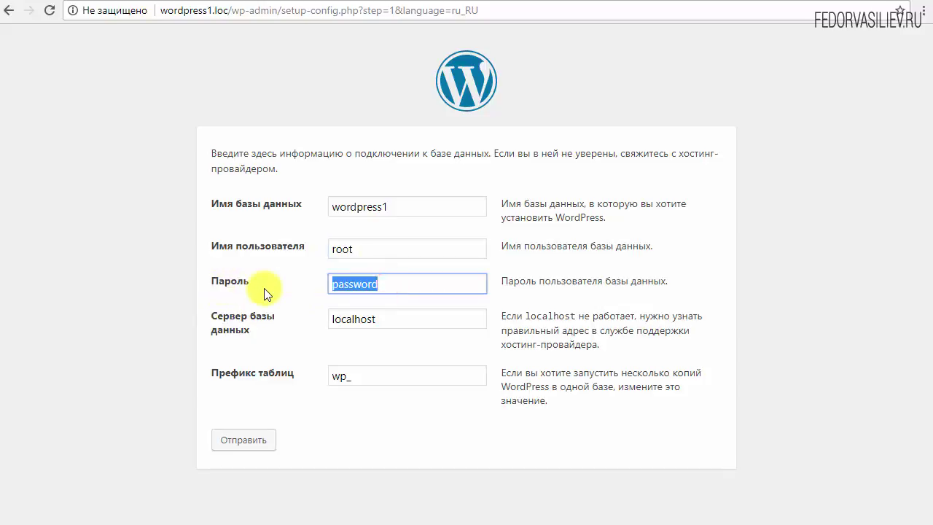
pyautogui.press('BackSpace')
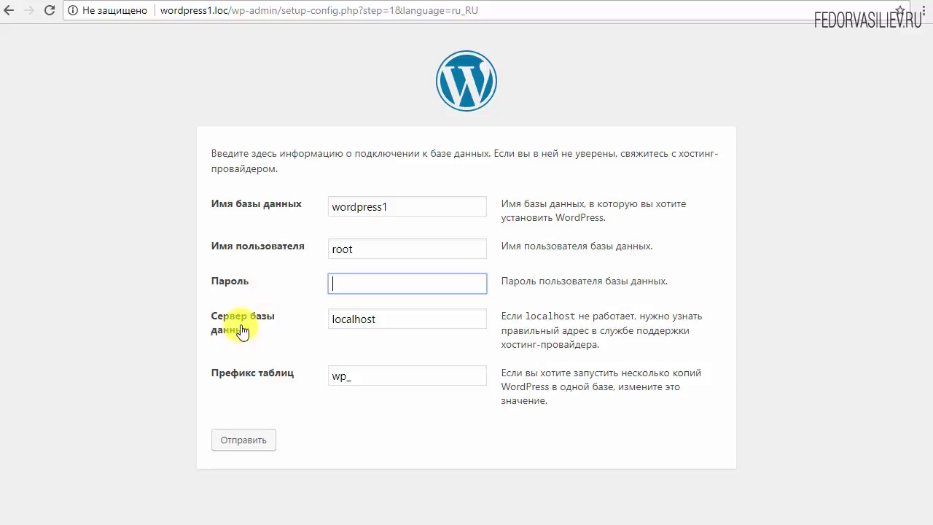
pyautogui.doubleClick(394, 321)
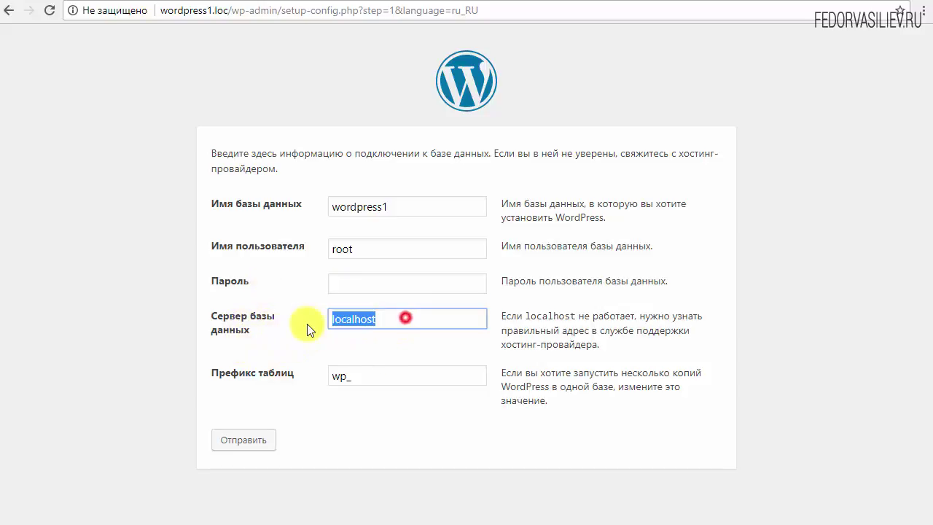
pyautogui.click(289, 334)
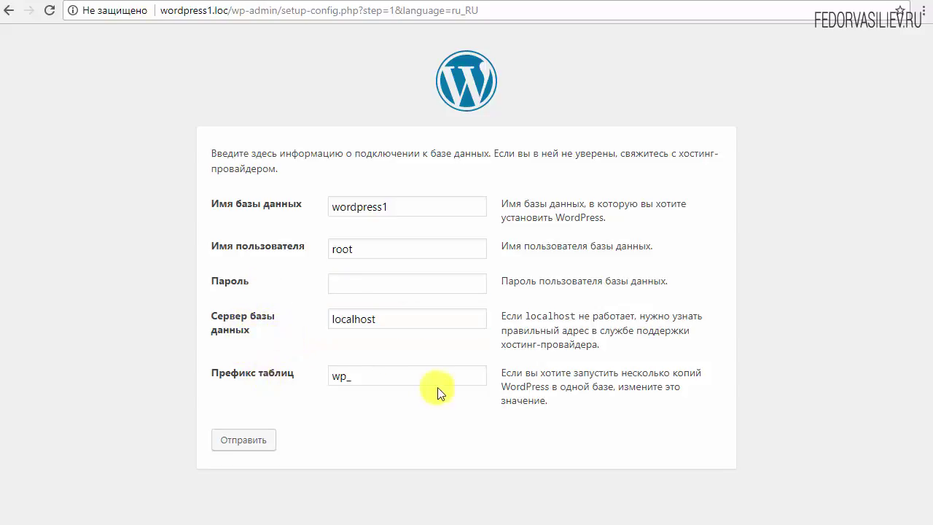
pyautogui.doubleClick(427, 374)
pyautogui.click(281, 332)
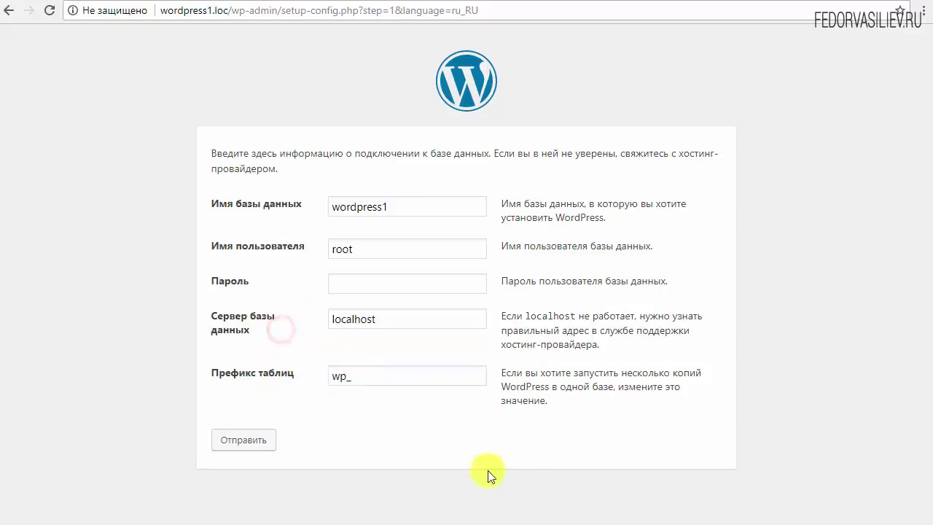
pyautogui.click(260, 441)
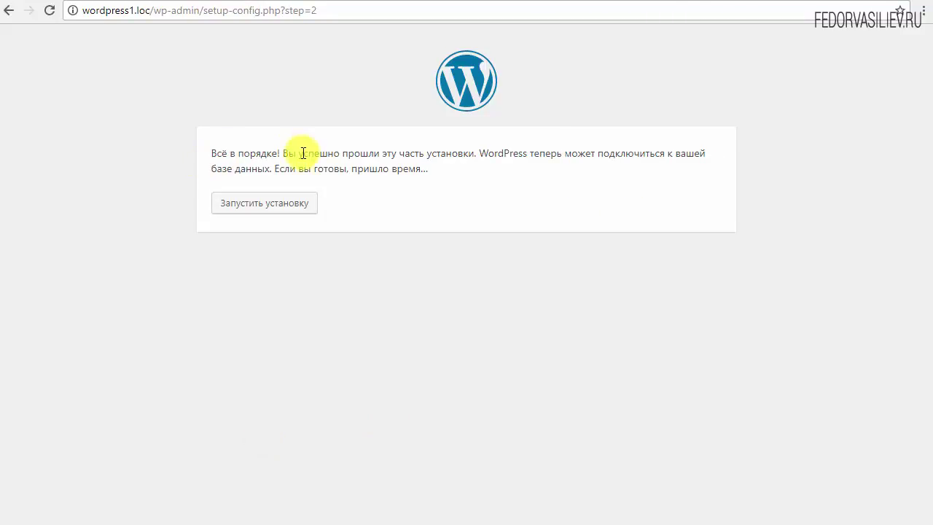
# Start the installation and enter site title 'демо' and username 'admin'
pyautogui.moveTo(250, 153); pyautogui.dragTo(368, 154)
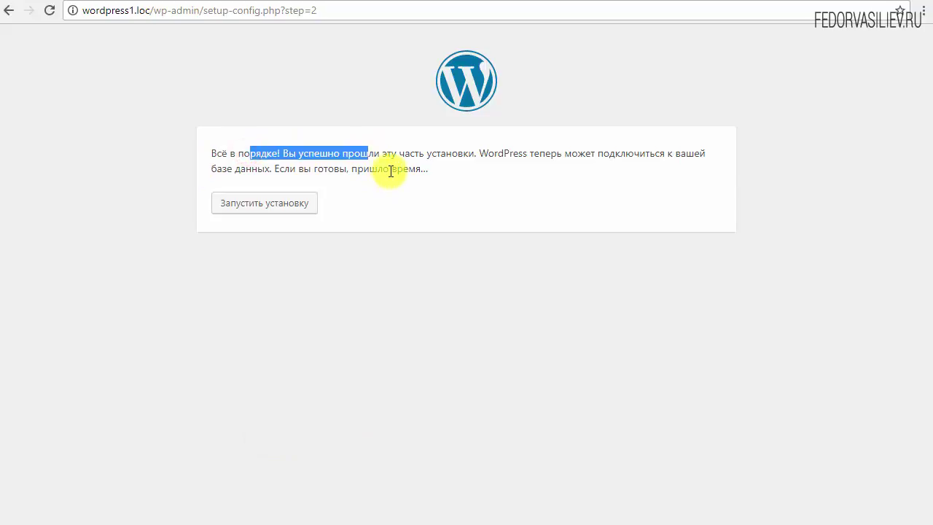
pyautogui.click(391, 168)
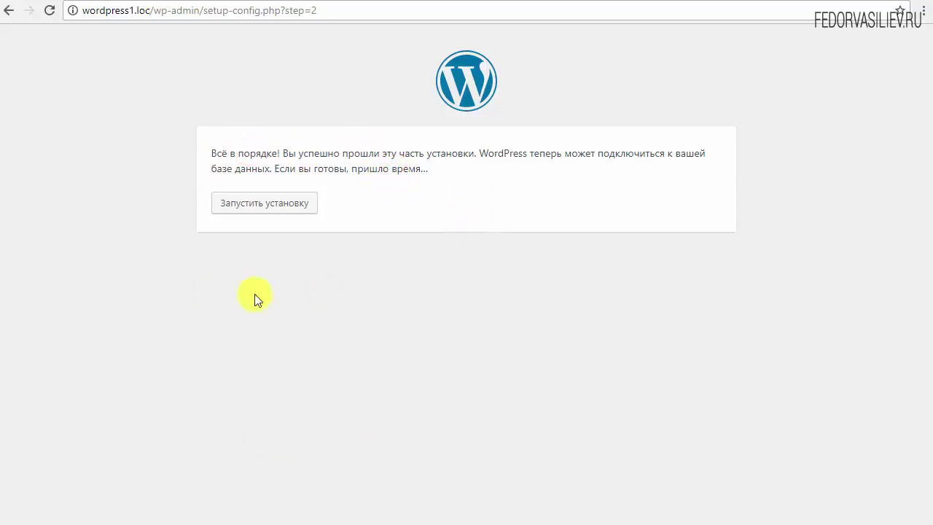
pyautogui.click(254, 202)
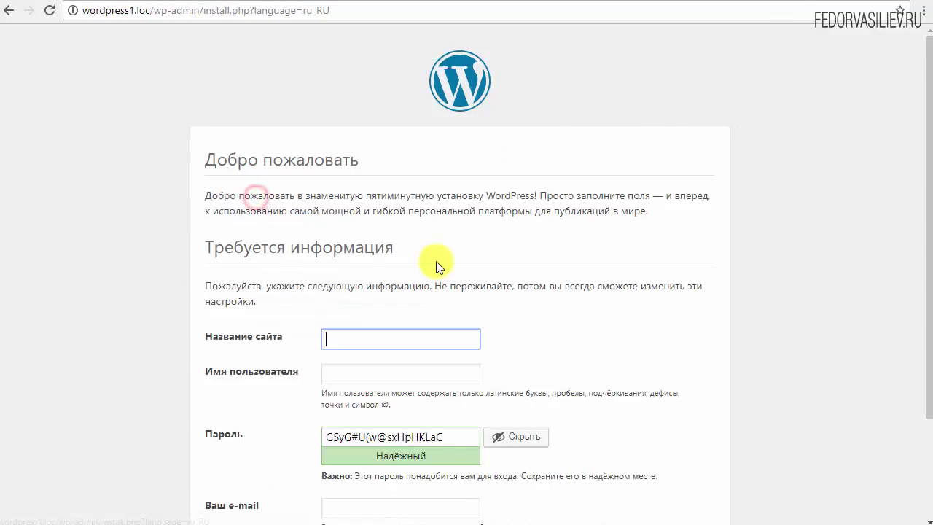
pyautogui.scroll(-1, 469, 241)
pyautogui.click(391, 267)
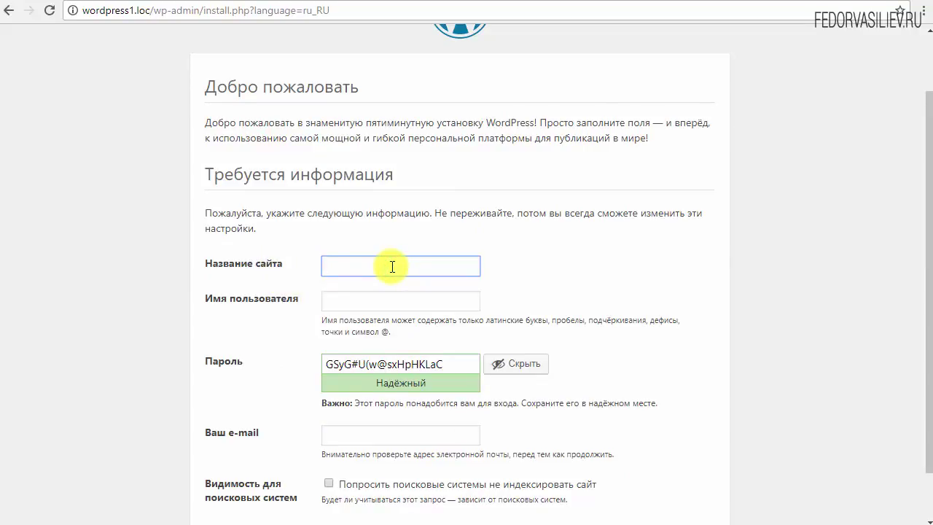
pyautogui.write('демо')
pyautogui.click(386, 301)
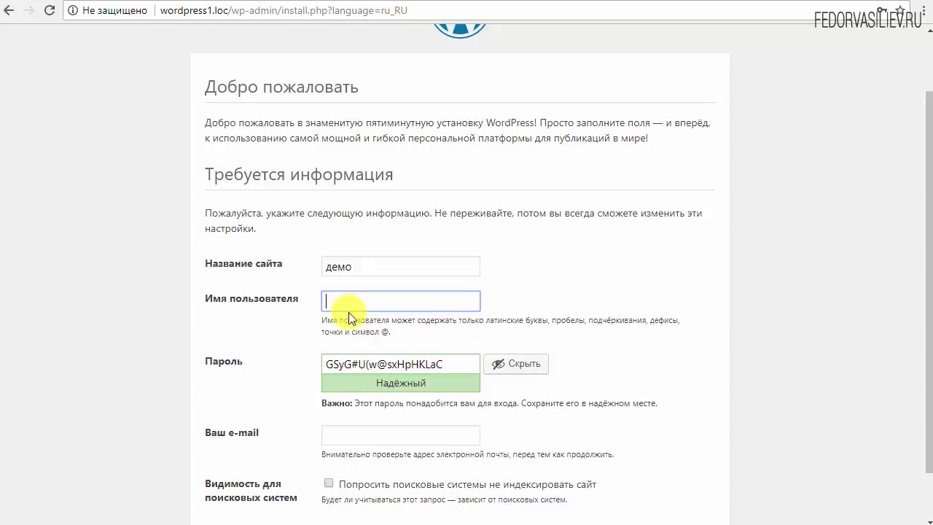
pyautogui.write('admin')
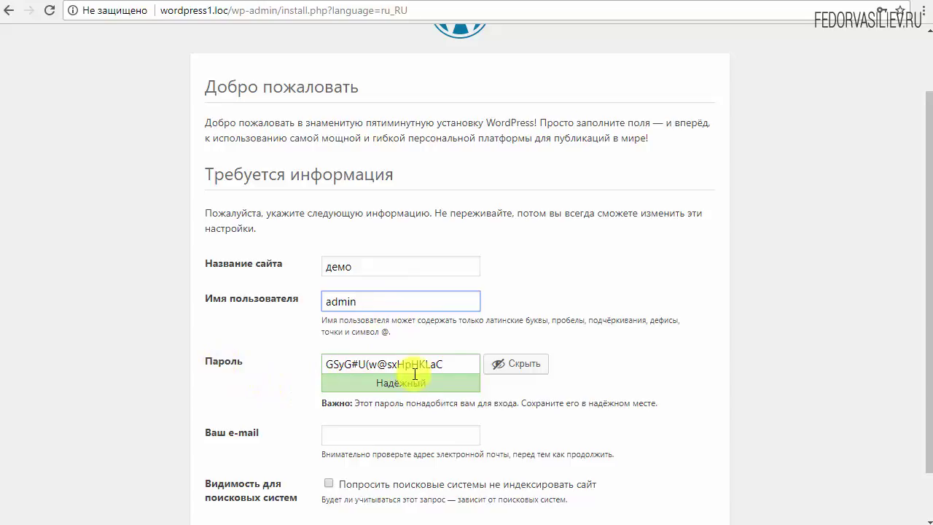
# Select the generated password in the Пароль field to replace it
pyautogui.click(450, 363)
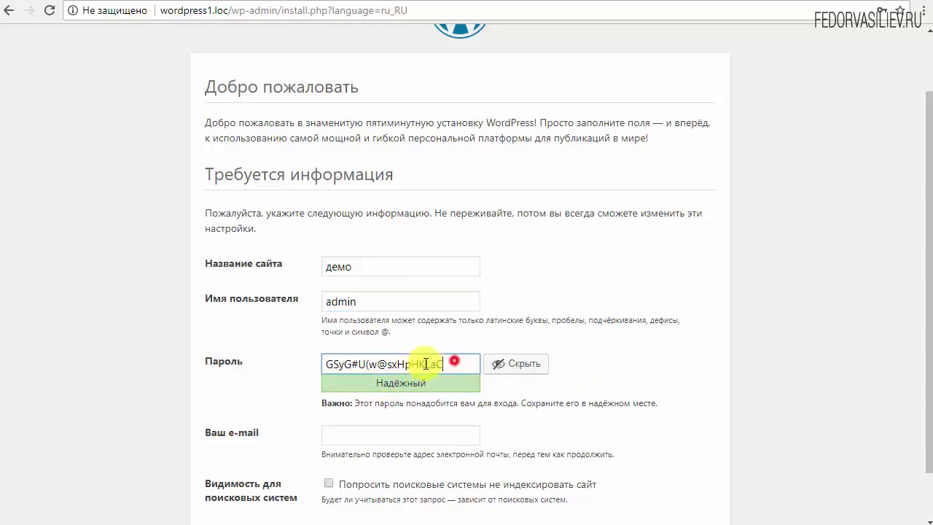
pyautogui.moveTo(451, 363); pyautogui.dragTo(308, 365)
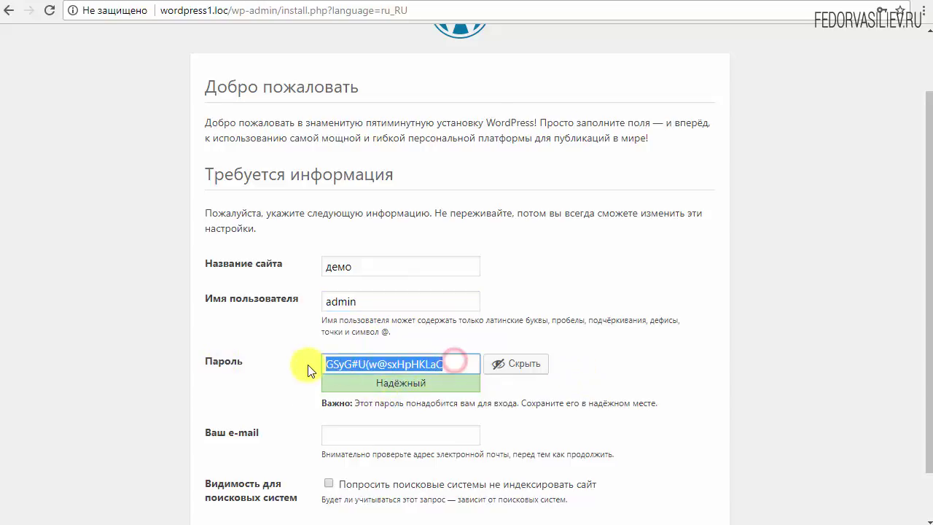
pyautogui.click(396, 366)
pyautogui.scroll(-1, 399, 360)
pyautogui.click(428, 365)
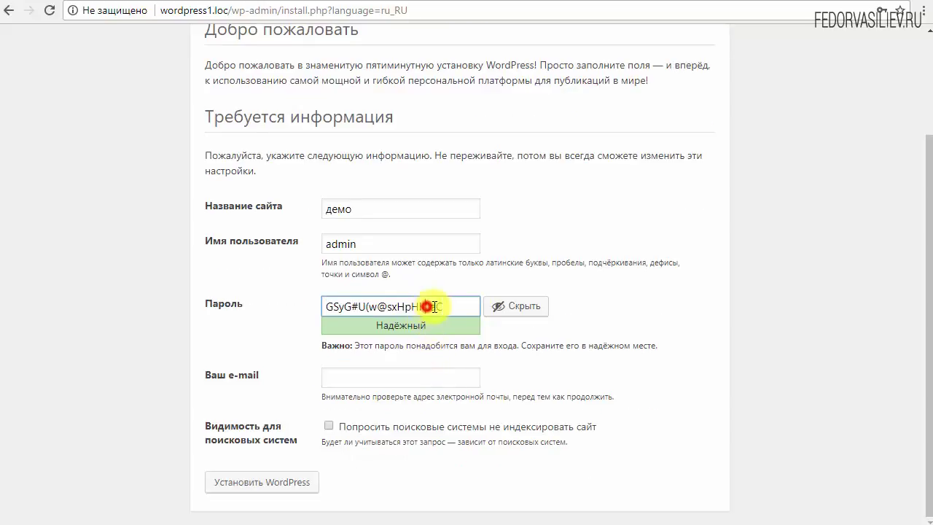
pyautogui.moveTo(429, 306); pyautogui.dragTo(240, 309)
# Replace the generated password with a simple one and allow the weak password
pyautogui.write('123456')
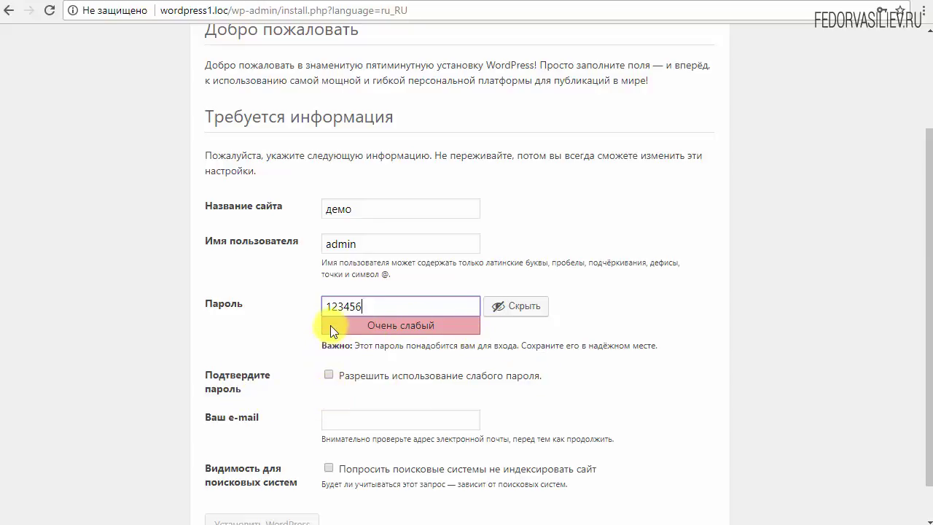
pyautogui.click(328, 372)
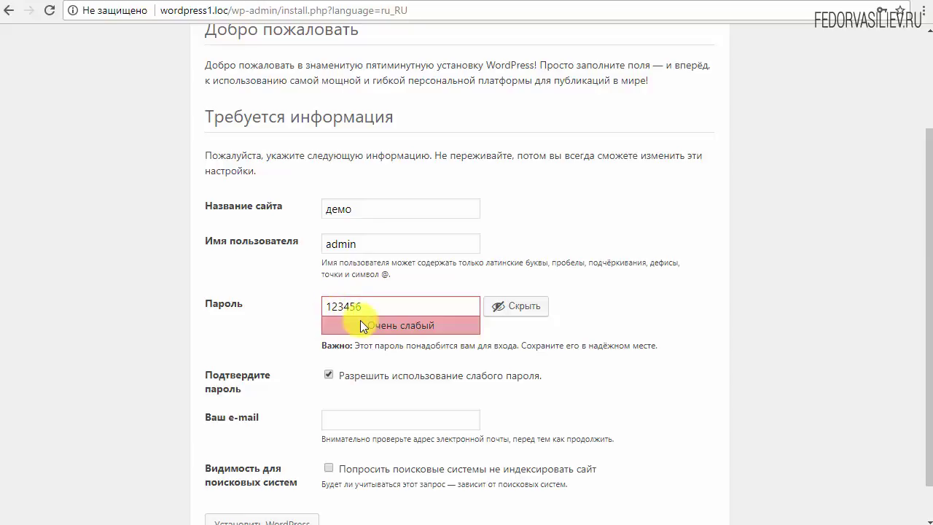
pyautogui.doubleClick(376, 243)
pyautogui.click(626, 299)
# Enter the administrator e-mail address and run the WordPress installation
pyautogui.click(401, 419)
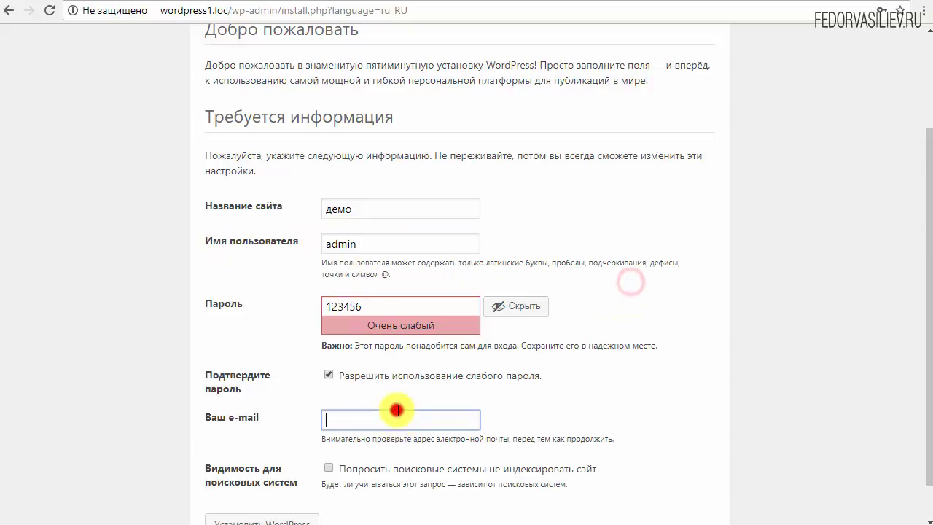
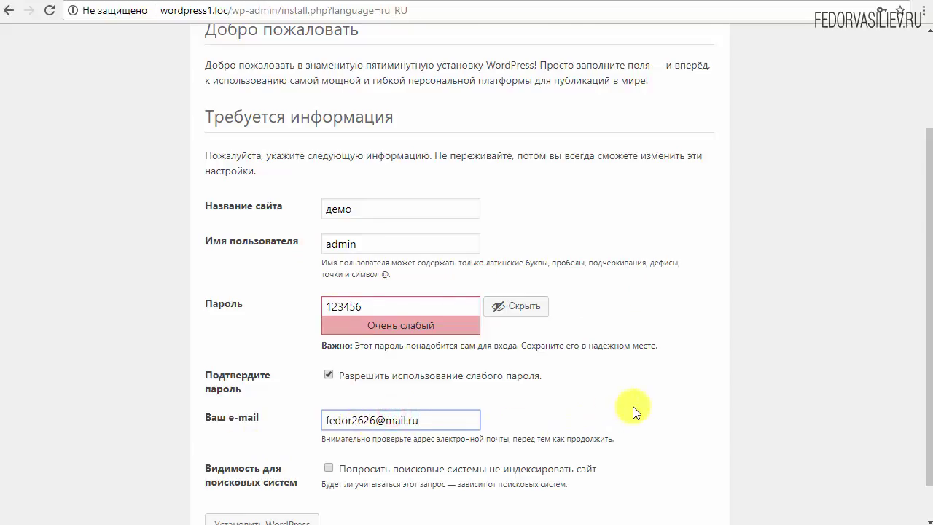
pyautogui.scroll(-1, 615, 416)
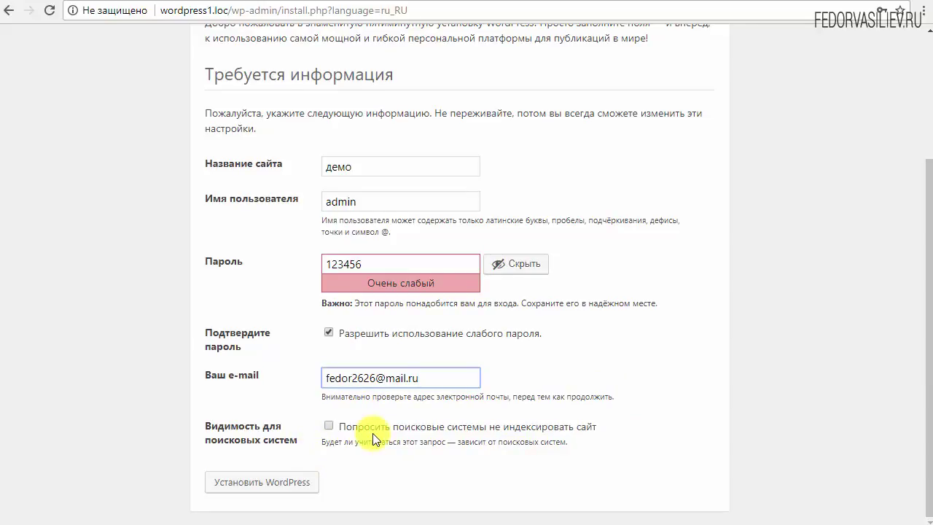
pyautogui.click(270, 481)
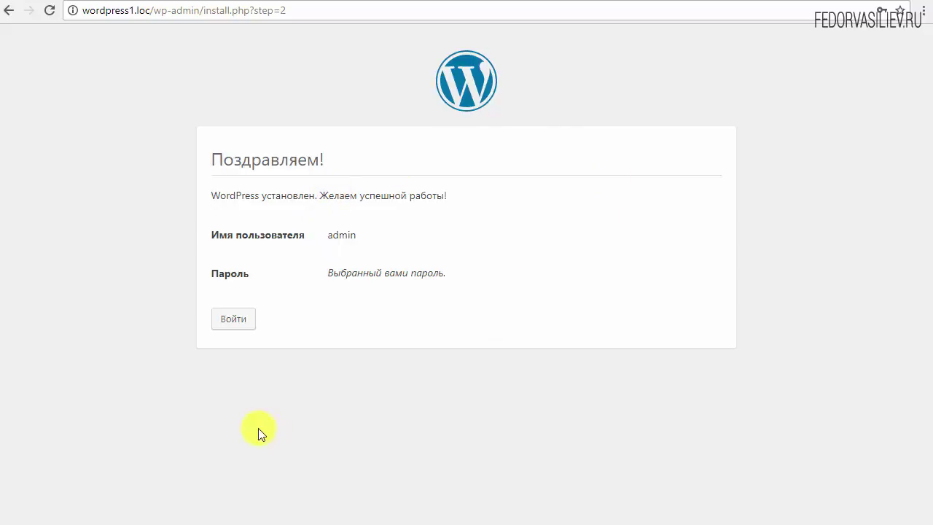
# Log in to wordpress1.loc as admin with its password, ticking Запомнить меня
pyautogui.click(228, 320)
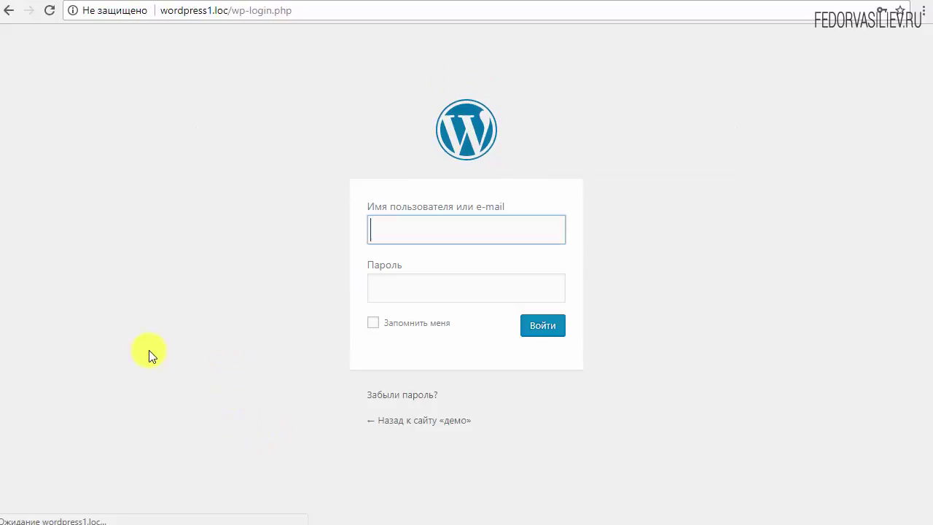
pyautogui.click(427, 228)
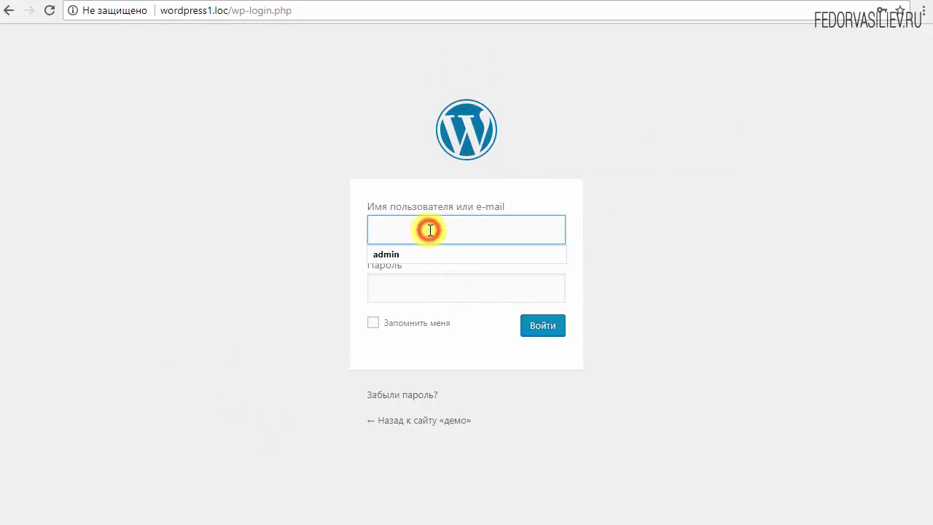
pyautogui.click(422, 252)
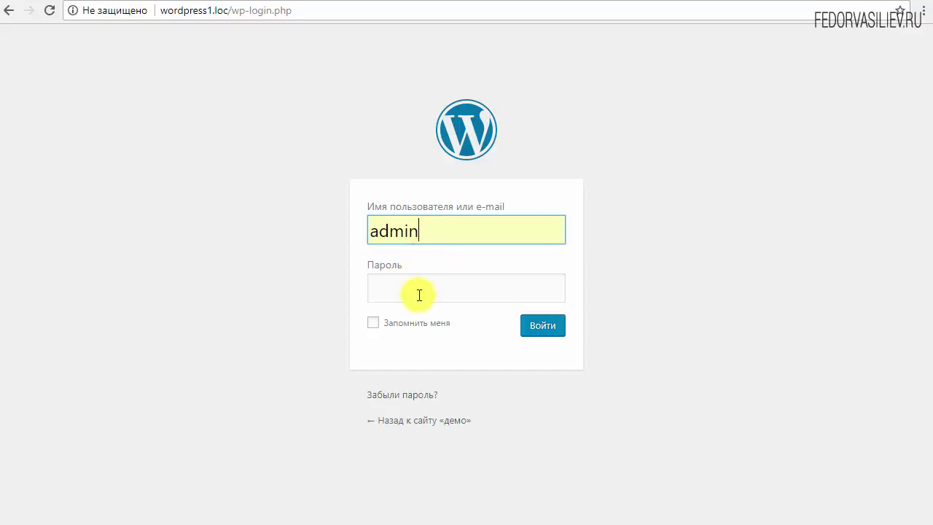
pyautogui.click(419, 295)
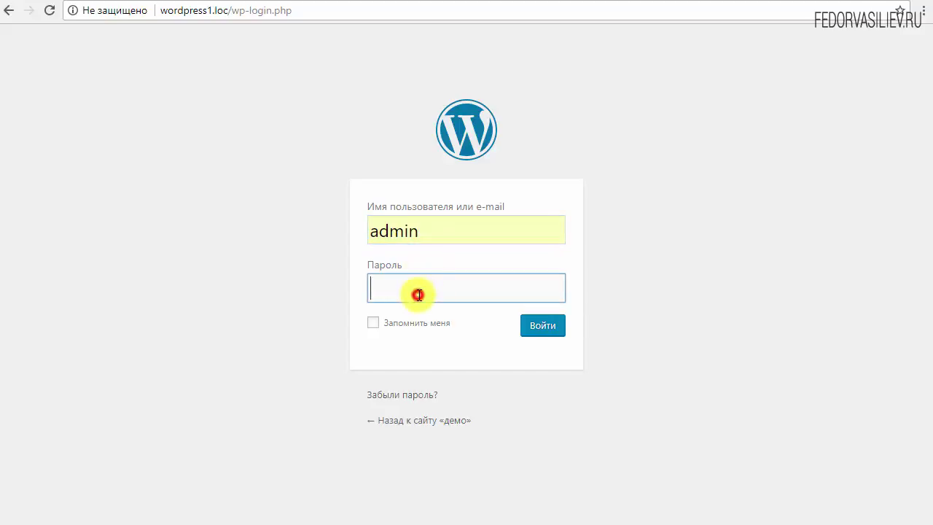
pyautogui.write('••••••')
pyautogui.click(372, 325)
pyautogui.click(535, 327)
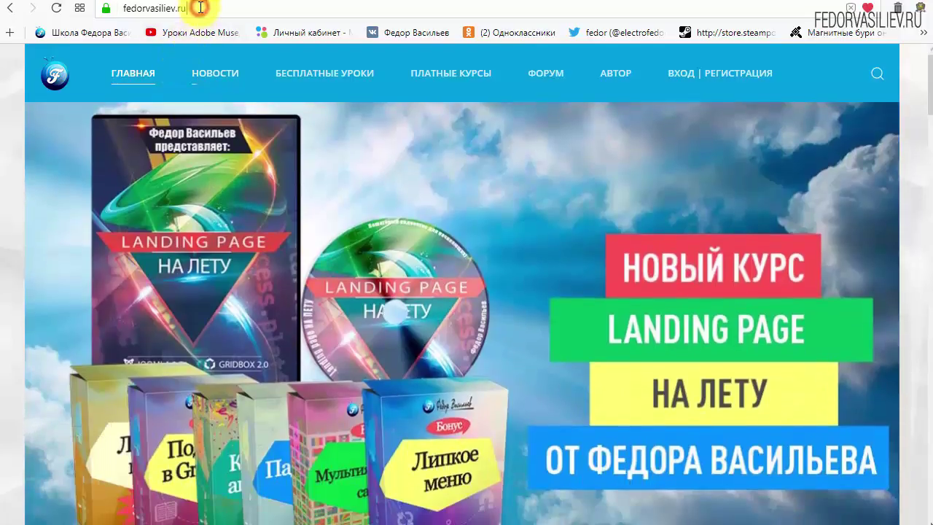
# Open the fedorvasiliev.ru ВХОД | РЕГИСТРАЦИЯ page and scroll to its login form
pyautogui.click(203, 7)
pyautogui.click(191, 7)
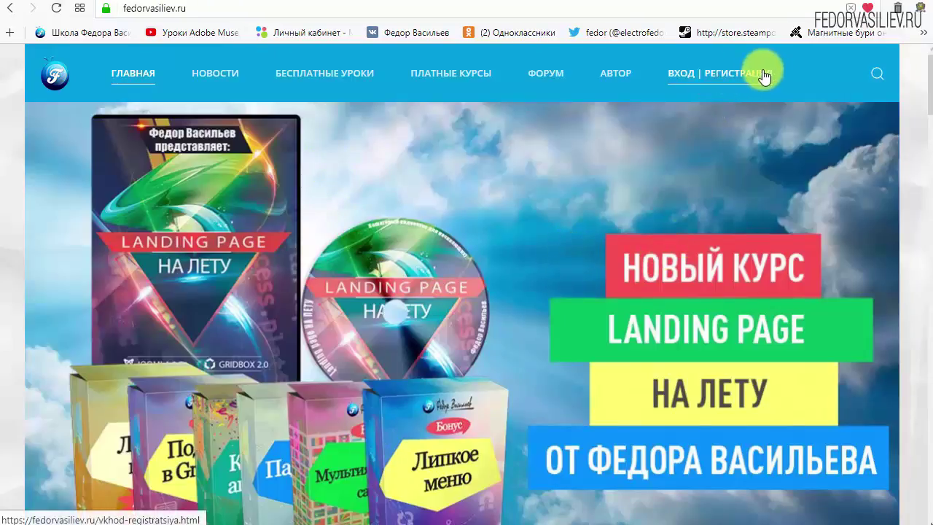
pyautogui.click(685, 76)
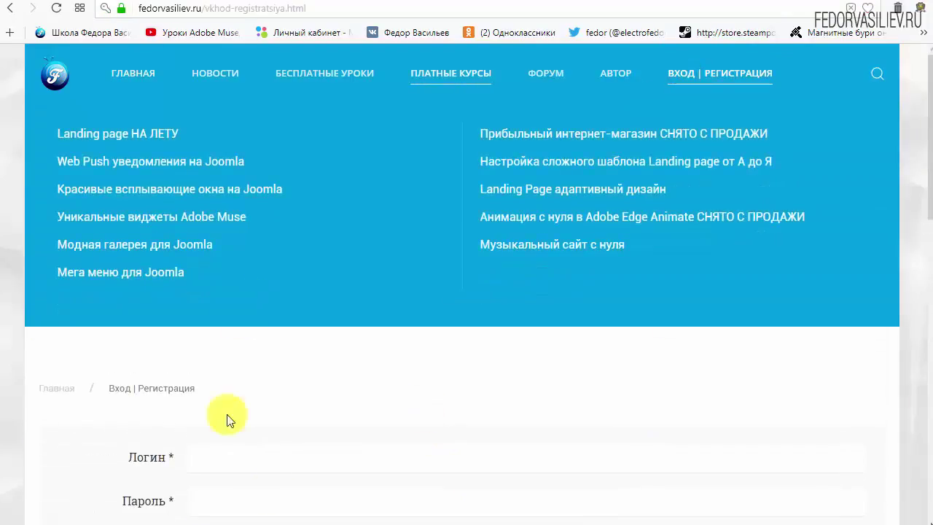
pyautogui.scroll(-2, 285, 287)
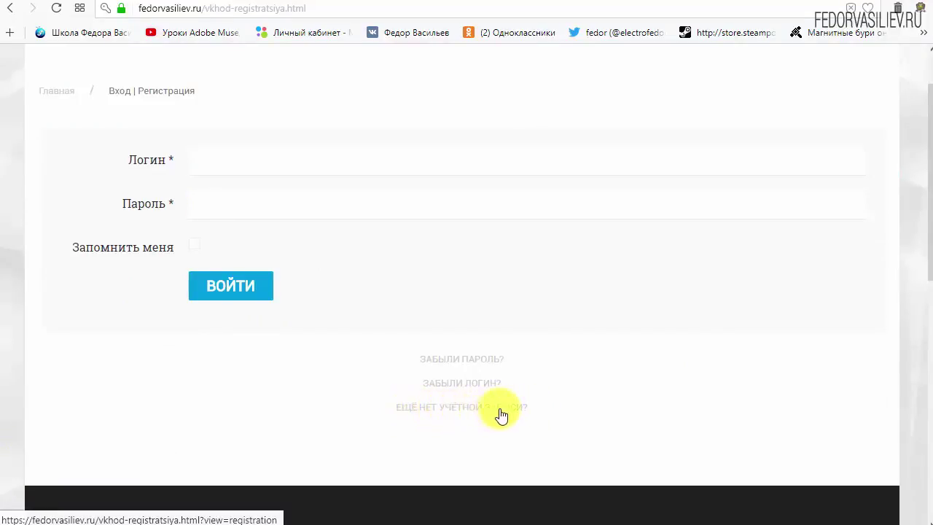
# Open the registration form and enter 'wp' as both name and login
pyautogui.click(435, 406)
pyautogui.scroll(-2, 458, 173)
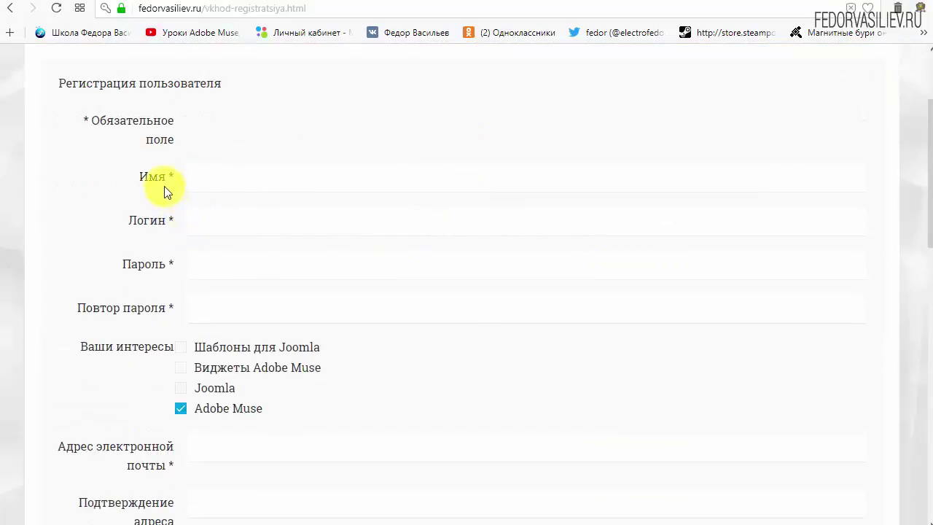
pyautogui.click(250, 180)
pyautogui.write('w')
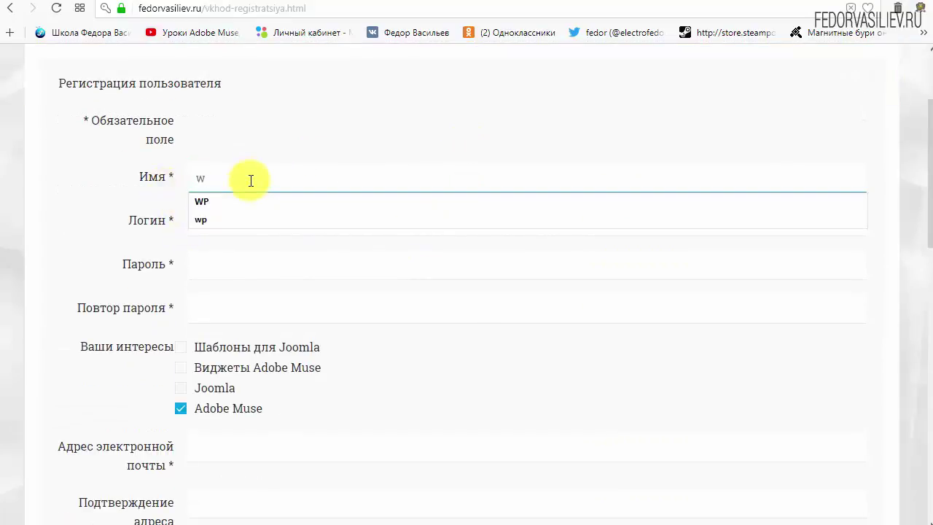
pyautogui.write('p')
pyautogui.click(268, 227)
pyautogui.write('wp')
pyautogui.click(348, 117)
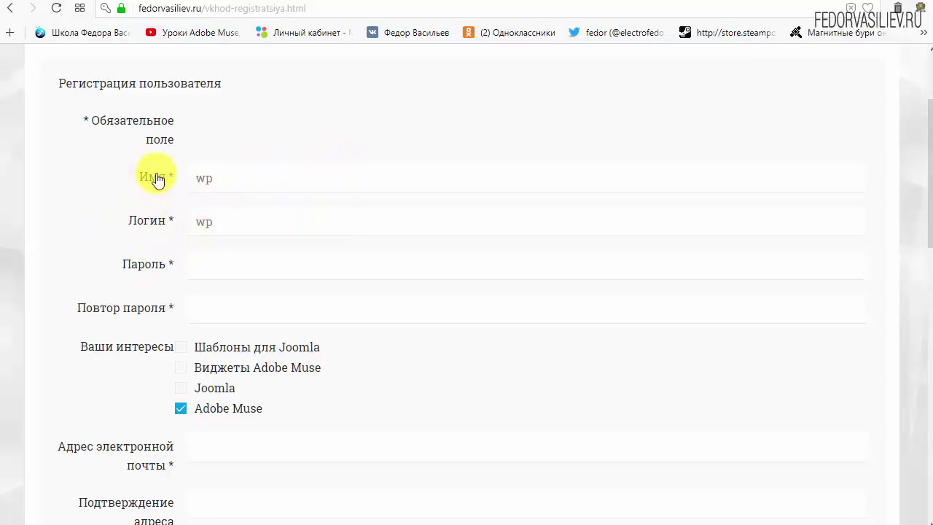
# Enter the new account password in both password fields
pyautogui.moveTo(166, 173)
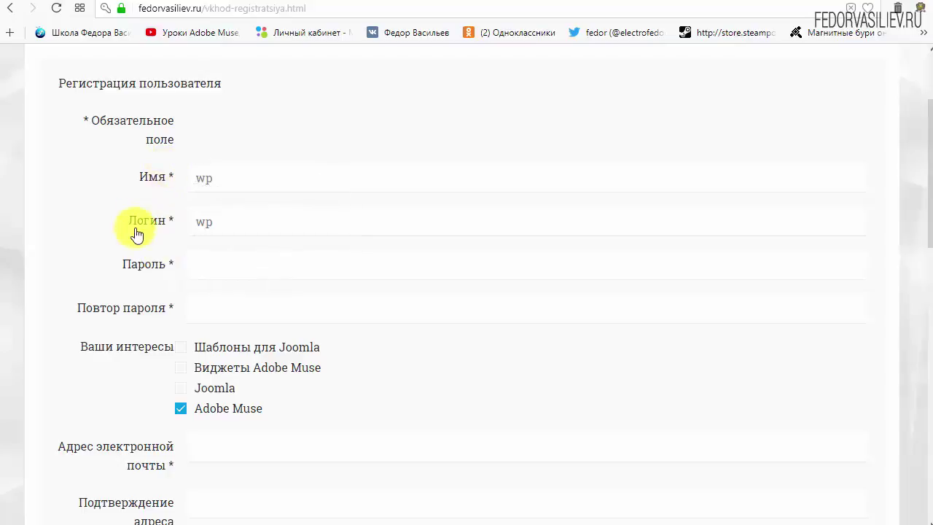
pyautogui.click(223, 262)
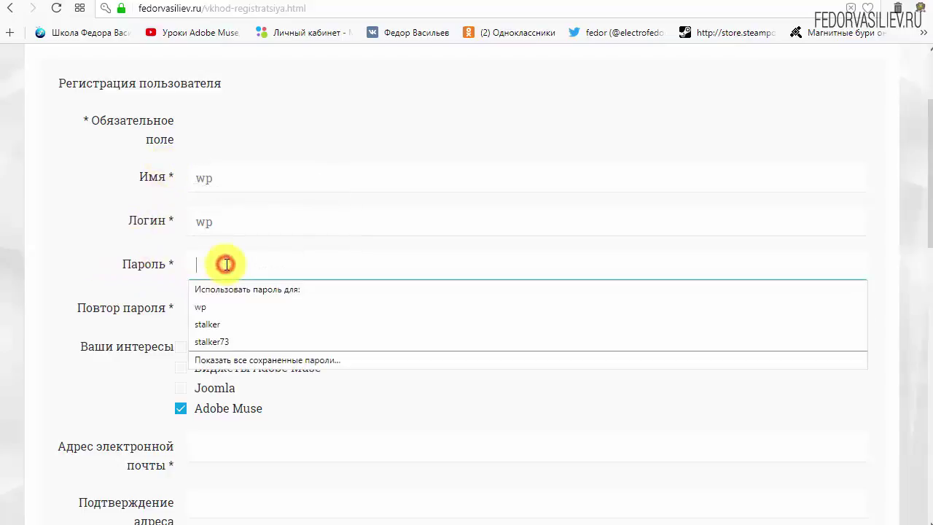
pyautogui.write('123456')
pyautogui.moveTo(113, 312)
pyautogui.click(236, 310)
pyautogui.write('123456')
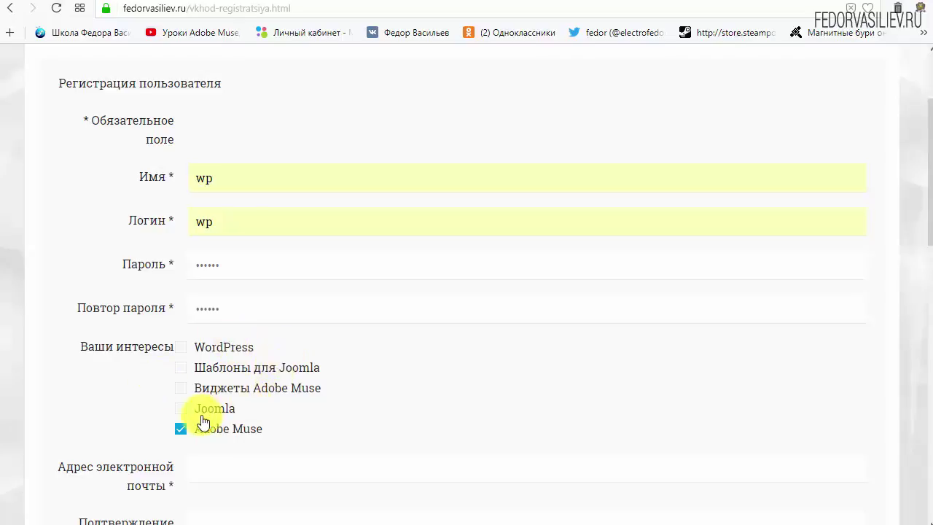
# Keep WordPress ticked as an interest and untick Adobe Muse
pyautogui.moveTo(194, 348); pyautogui.dragTo(209, 363)
pyautogui.click(180, 347)
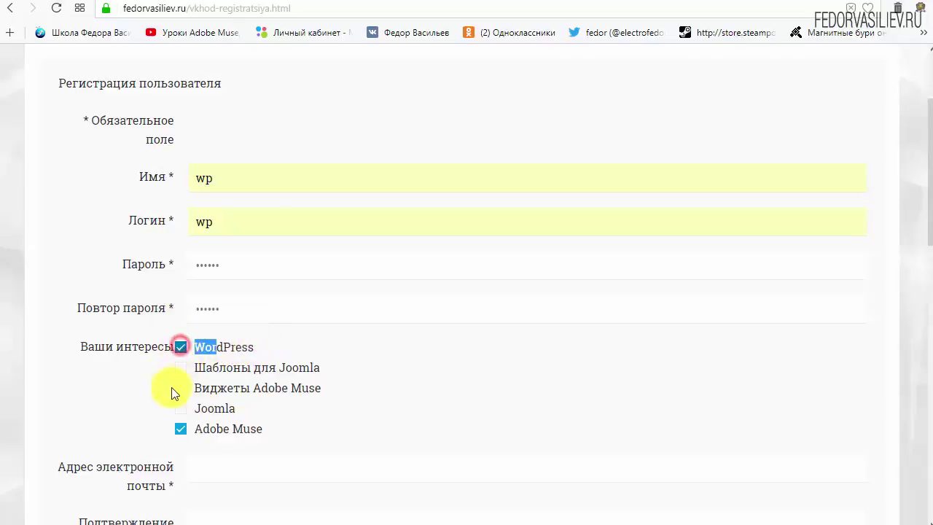
pyautogui.click(275, 346)
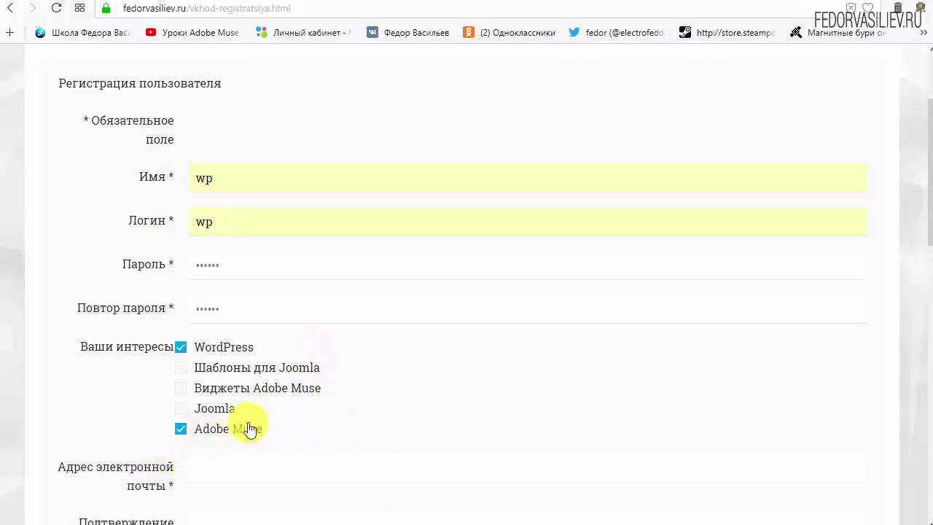
pyautogui.click(181, 430)
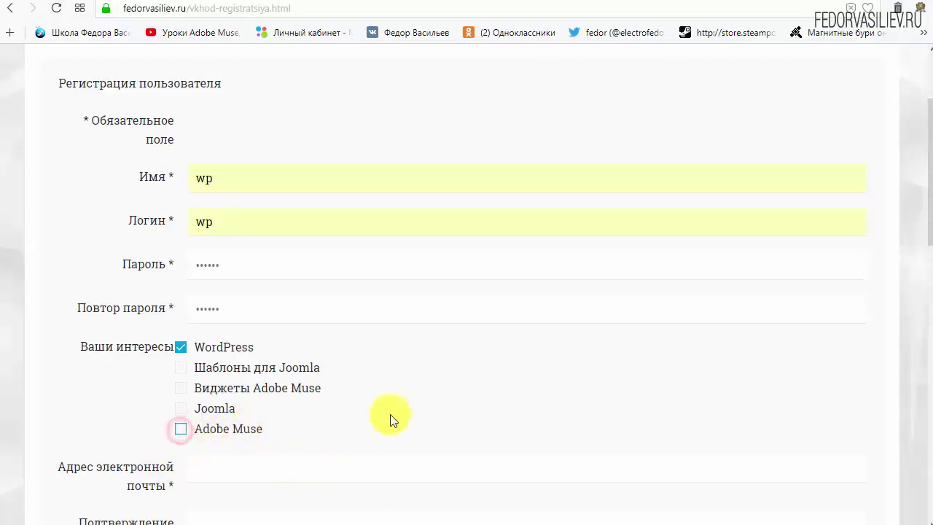
pyautogui.scroll(-4, 416, 387)
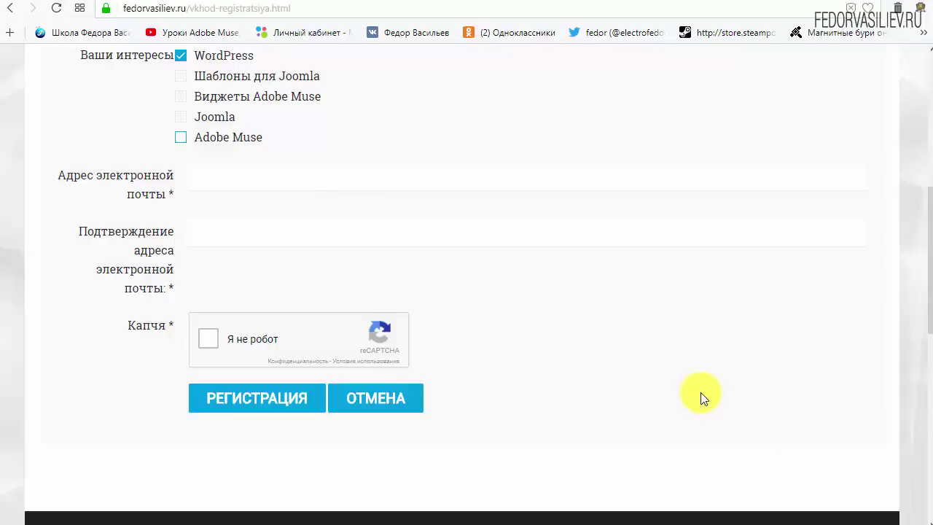
# Paste the e-mail address into the e-mail and confirmation fields
pyautogui.rightClick(241, 177)
pyautogui.click(294, 261)
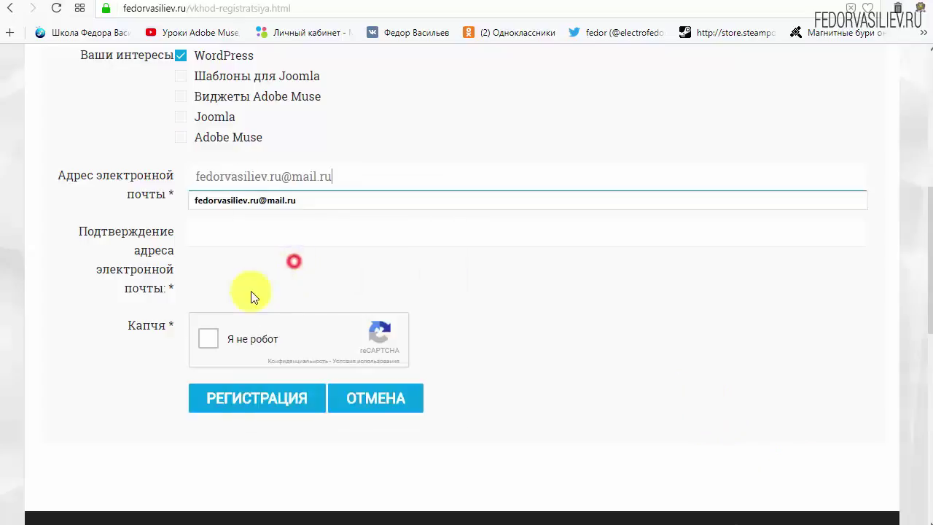
pyautogui.rightClick(315, 226)
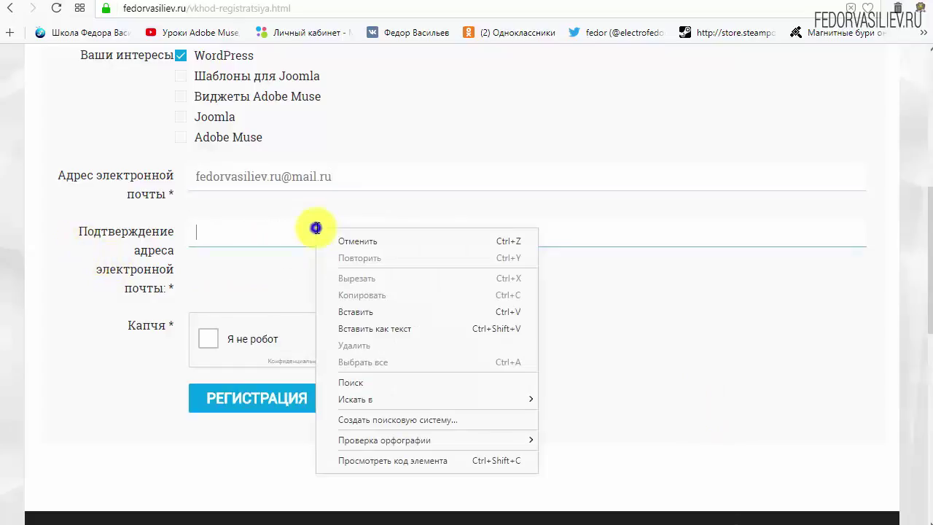
pyautogui.click(356, 312)
pyautogui.click(646, 311)
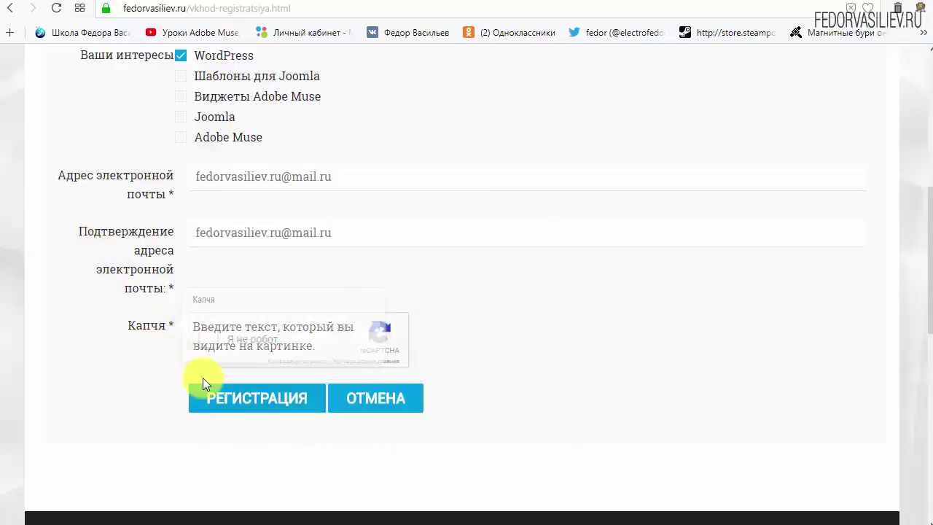
# Tick 'Я не робот' and submit the РЕГИСТРАЦИЯ form
pyautogui.click(204, 340)
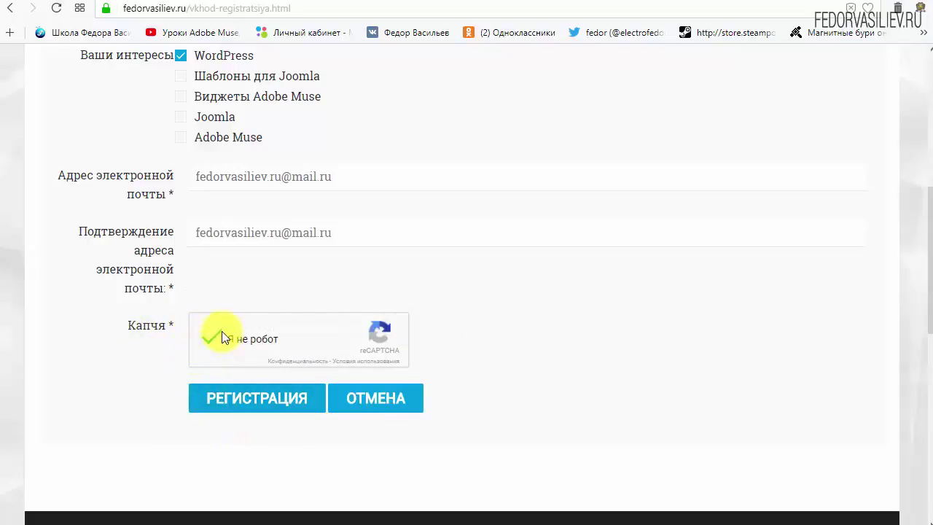
pyautogui.click(240, 400)
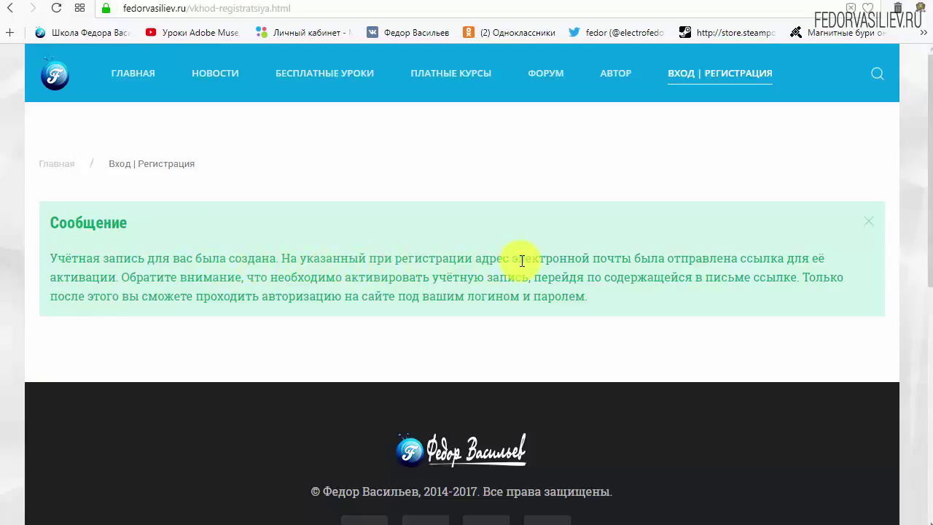
pyautogui.moveTo(522, 261); pyautogui.dragTo(621, 259)
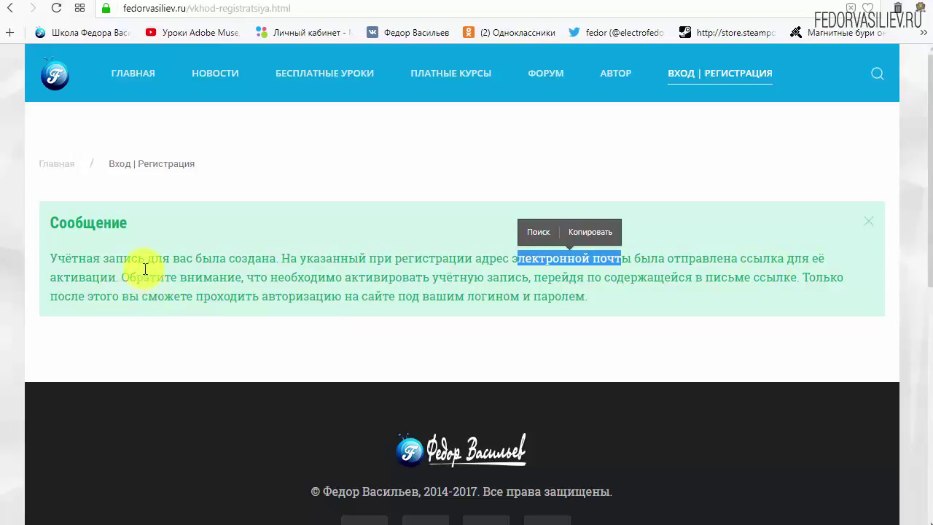
# Open the 'Подтвердите вашу регистрацию' message in the Mail.ru inbox
pyautogui.click(83, 2)
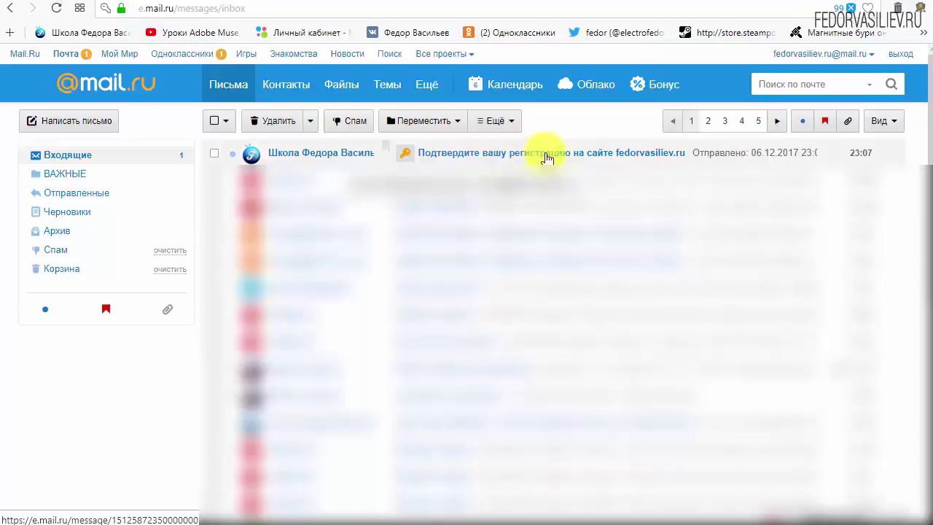
pyautogui.click(302, 155)
pyautogui.scroll(-4, 307, 291)
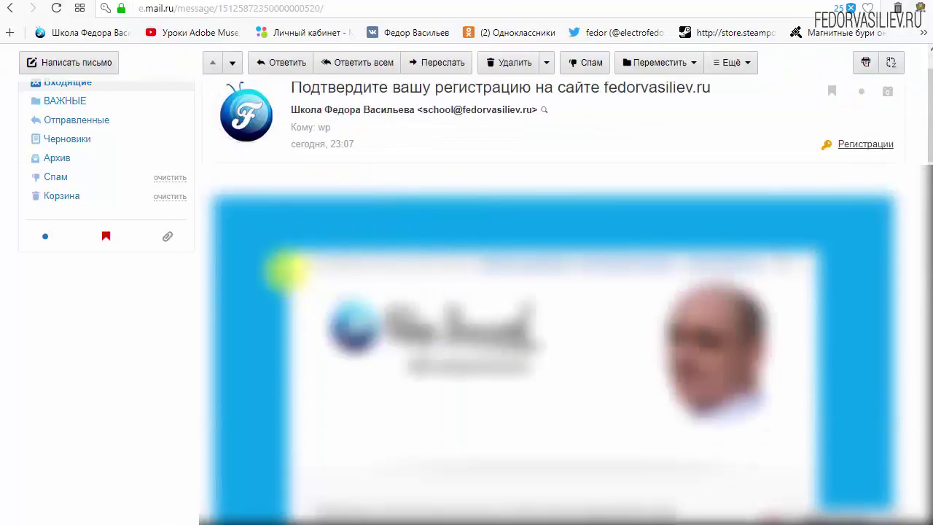
pyautogui.scroll(-1, 491, 248)
pyautogui.scroll(-1, 491, 242)
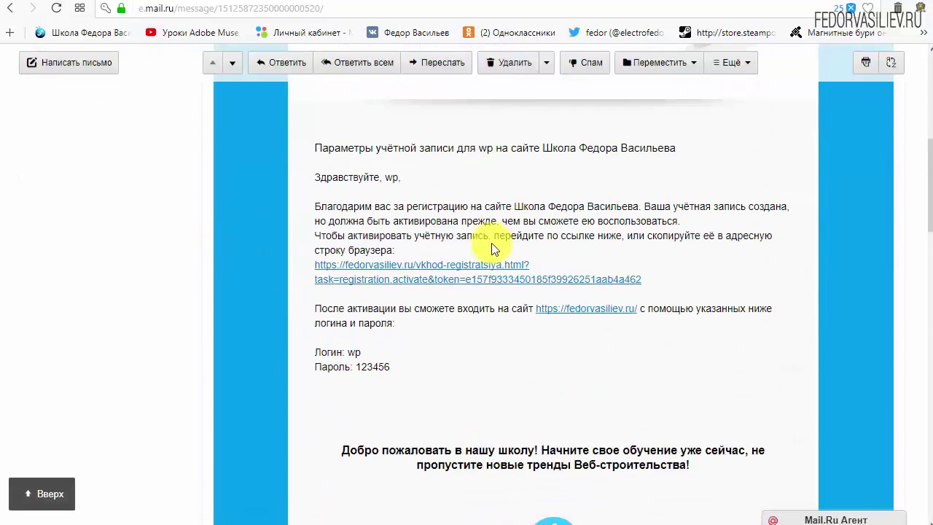
pyautogui.moveTo(396, 367); pyautogui.dragTo(315, 351)
pyautogui.click(479, 358)
# Locate the activation URL in the message and follow it
pyautogui.scroll(-6, 471, 353)
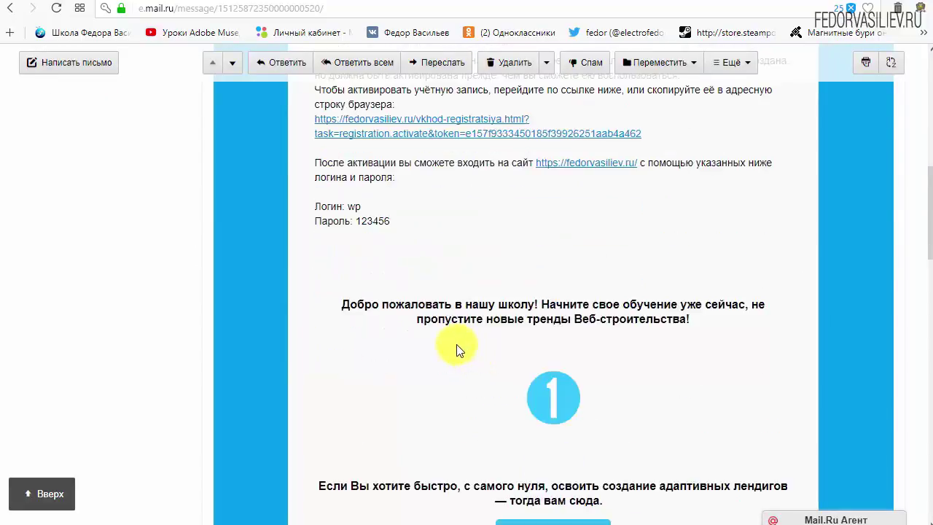
pyautogui.scroll(-3, 573, 259)
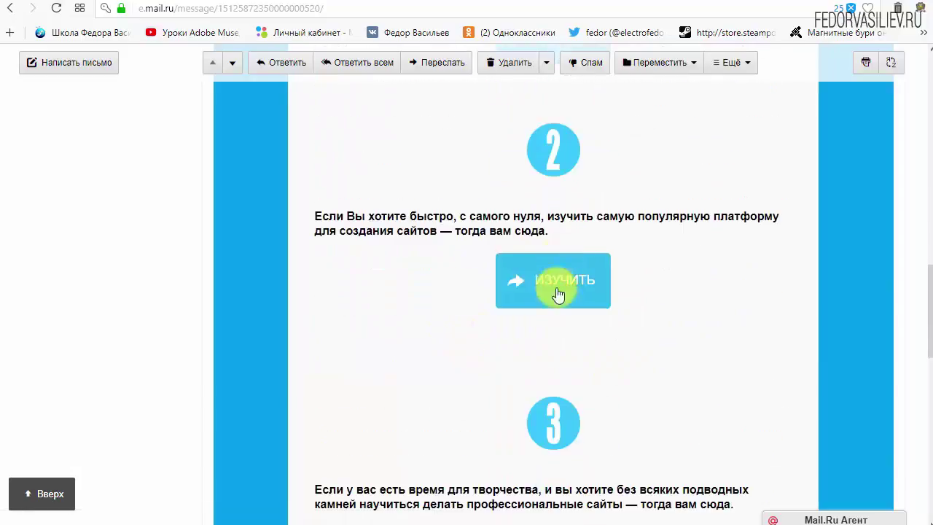
pyautogui.scroll(8, 474, 336)
pyautogui.scroll(2, 405, 365)
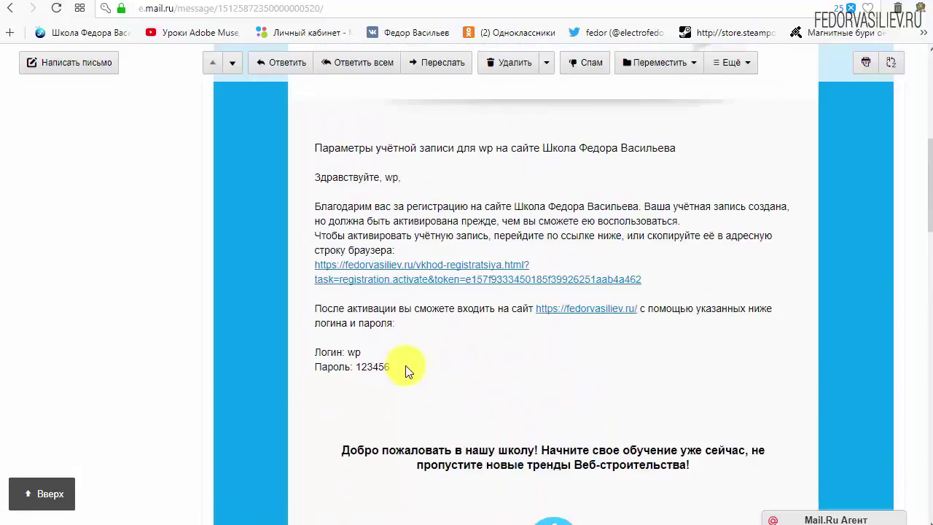
pyautogui.moveTo(678, 352); pyautogui.dragTo(408, 338)
pyautogui.click(599, 334)
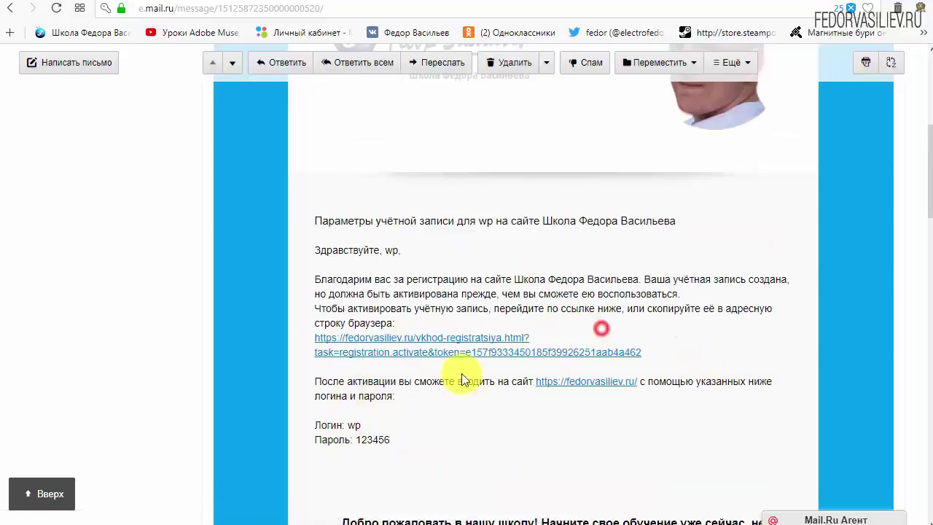
pyautogui.click(467, 335)
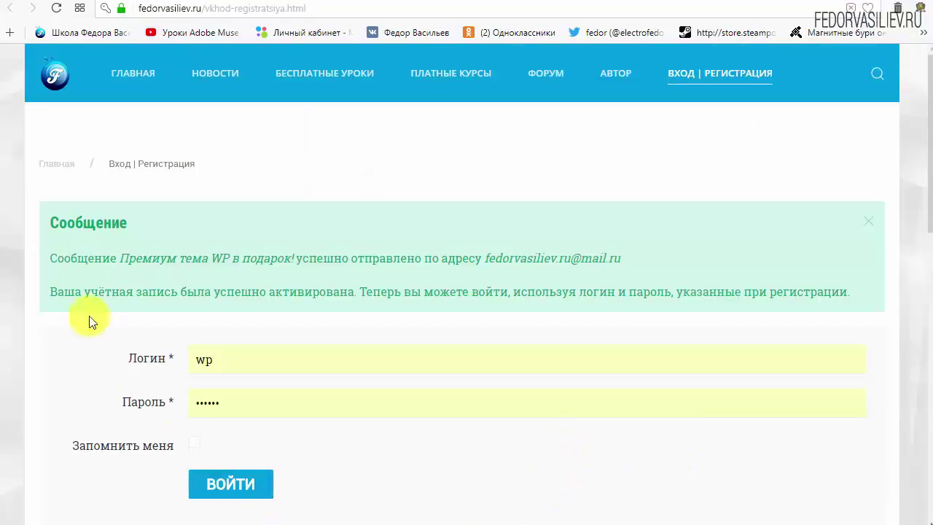
# Read the account-activated notice on the fedorvasiliev.ru login page
pyautogui.moveTo(53, 229); pyautogui.dragTo(174, 221)
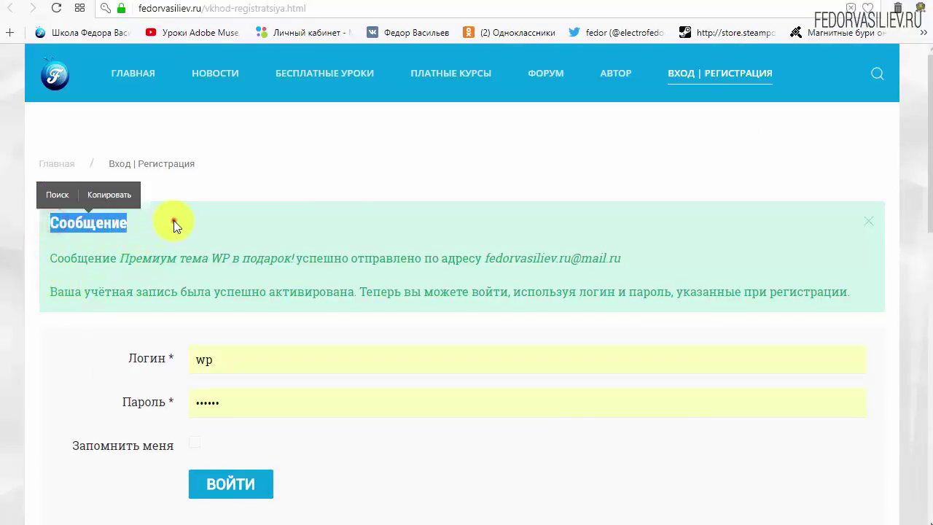
pyautogui.click(173, 222)
pyautogui.moveTo(65, 259); pyautogui.dragTo(124, 260)
pyautogui.click(104, 262)
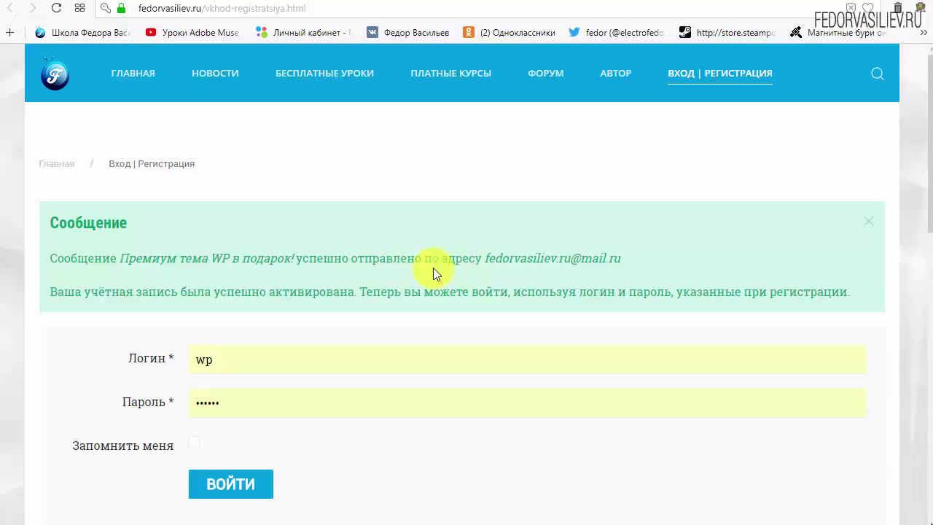
# Go to Входящие and read the 'Премиум тема WP в подарок!' e-mail
pyautogui.click(94, 3)
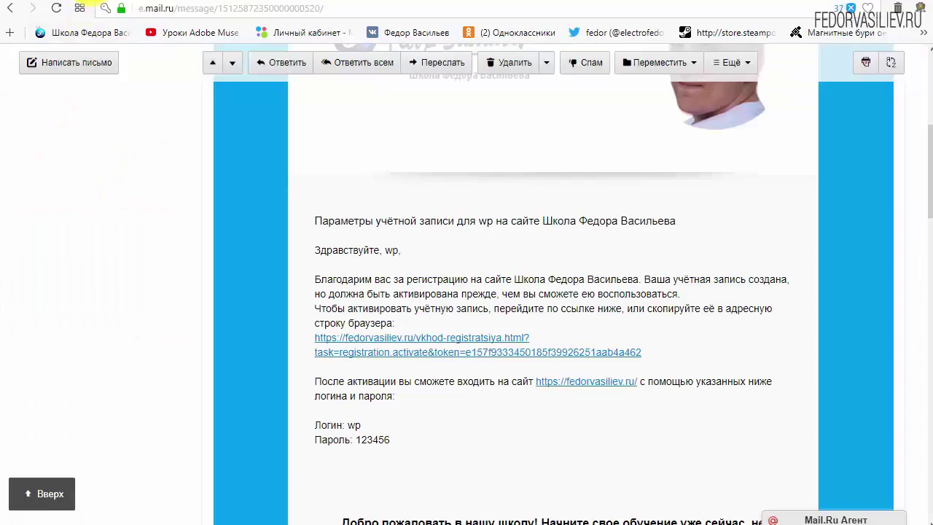
pyautogui.scroll(5, 277, 297)
pyautogui.click(80, 162)
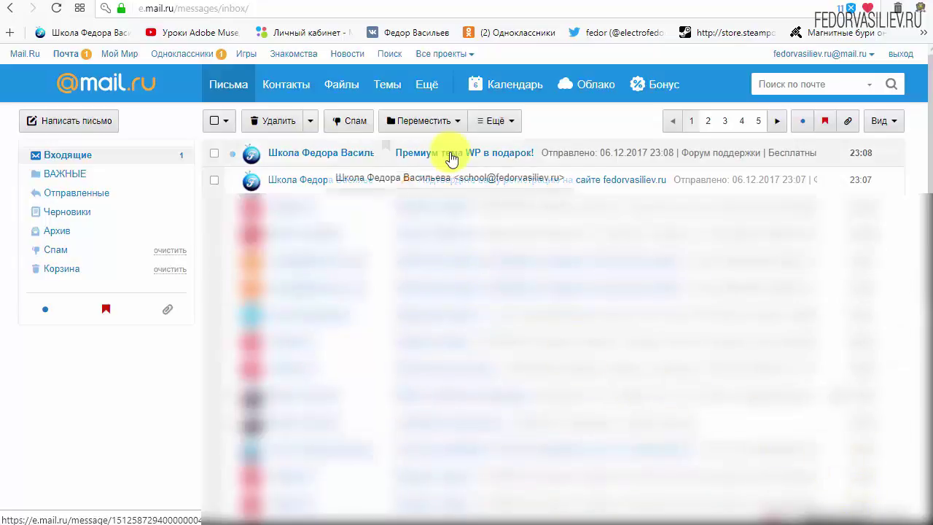
pyautogui.click(511, 156)
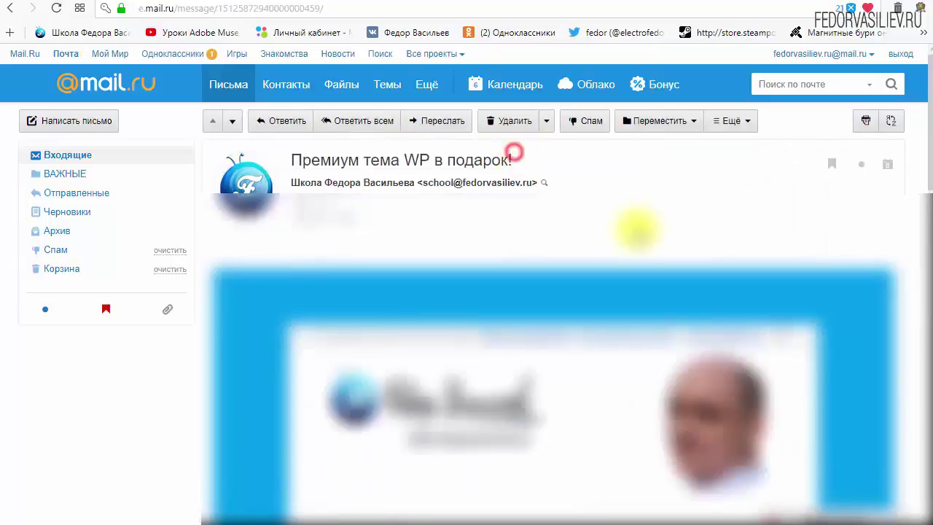
pyautogui.scroll(-5, 662, 246)
pyautogui.scroll(-1, 670, 244)
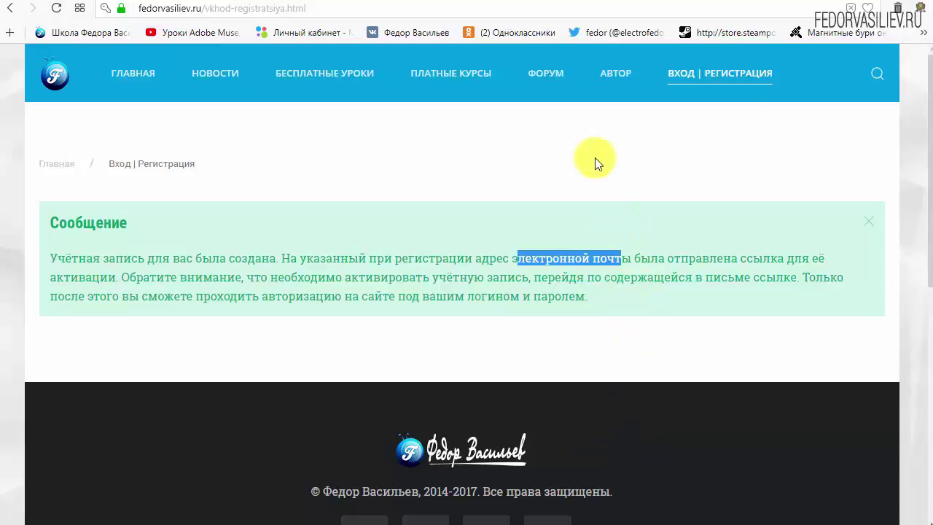
# Log in via ВХОД | РЕГИСТРАЦИЯ and open 'Управления подписками' from the footer
pyautogui.click(687, 74)
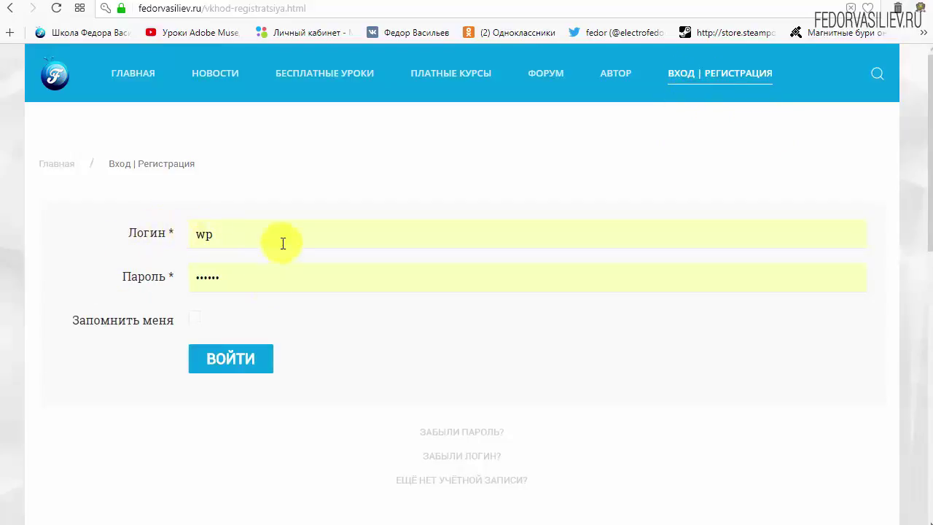
pyautogui.click(228, 360)
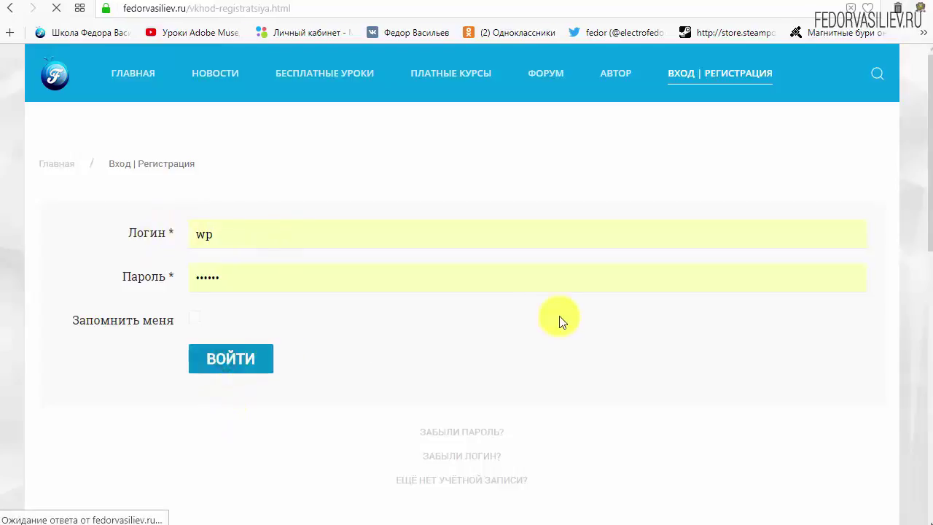
pyautogui.scroll(-7, 516, 256)
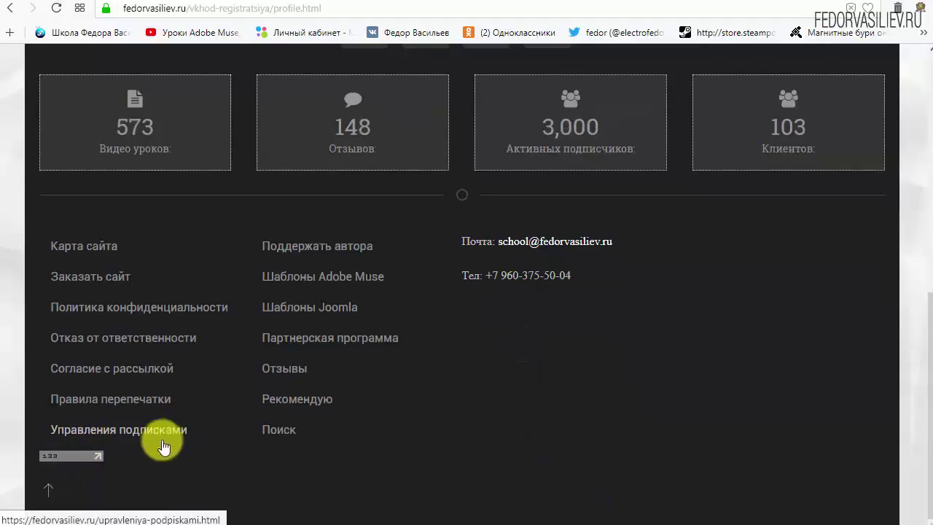
pyautogui.click(44, 430)
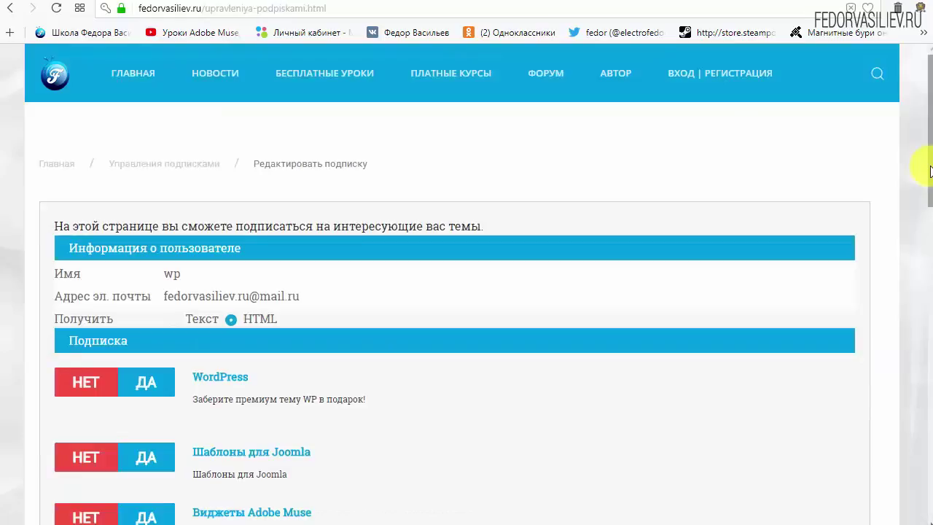
pyautogui.moveTo(927, 156); pyautogui.dragTo(918, 250)
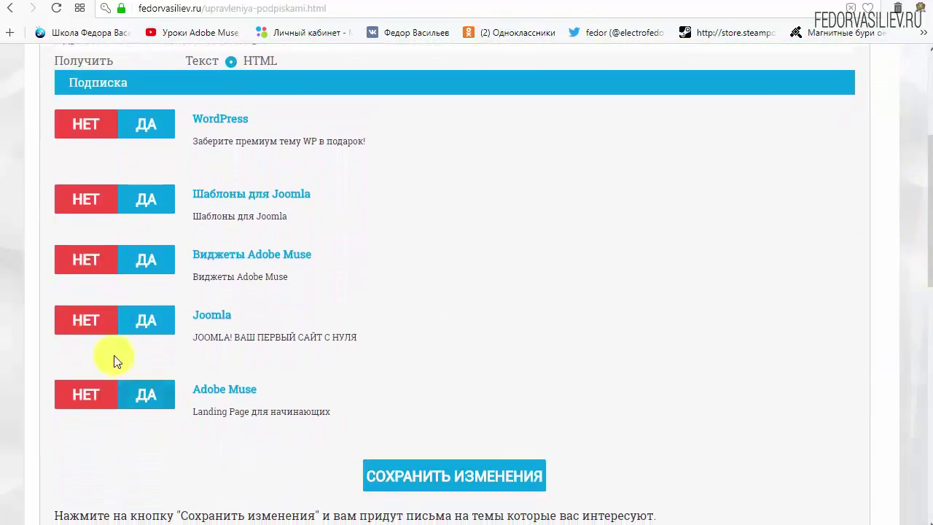